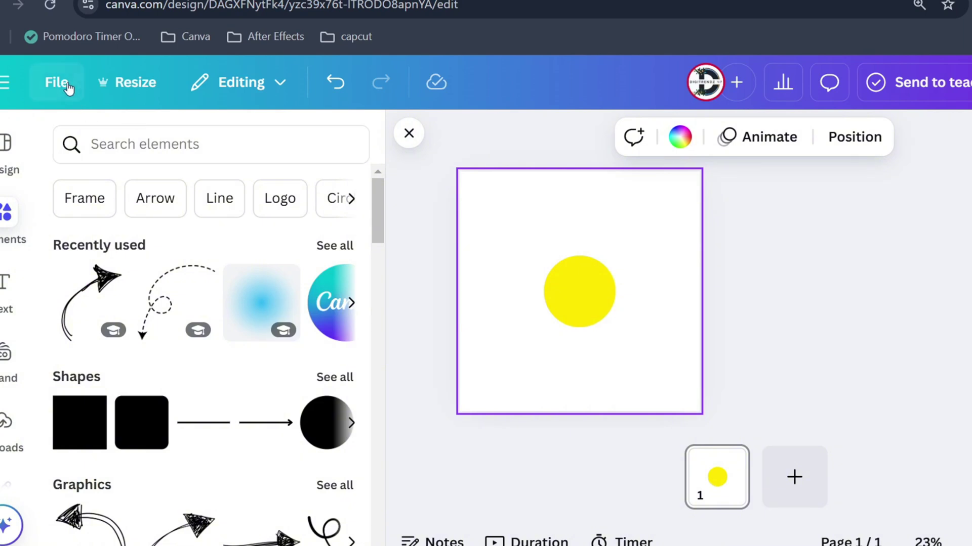
- Show the rulers and guides in the design
click(69, 88)
mouse_move(314, 330)
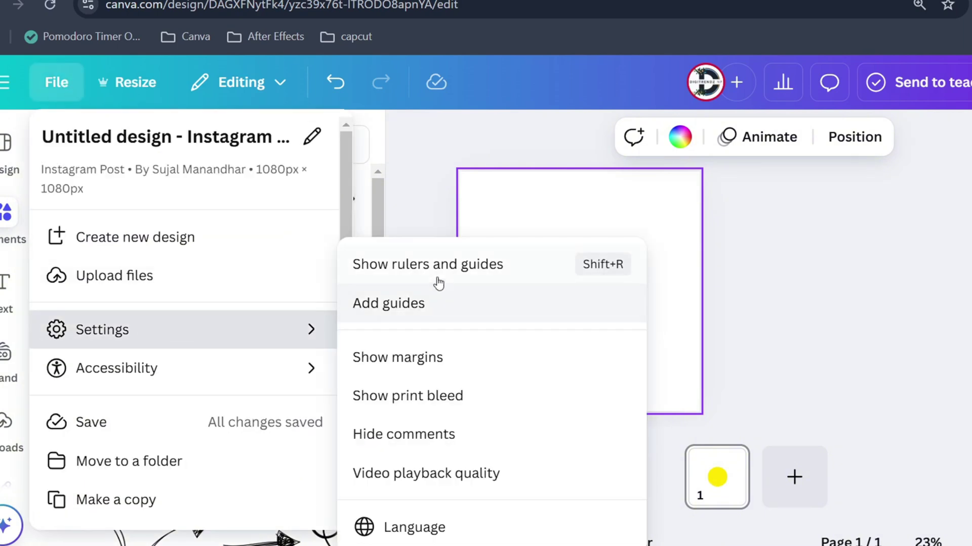
click(457, 264)
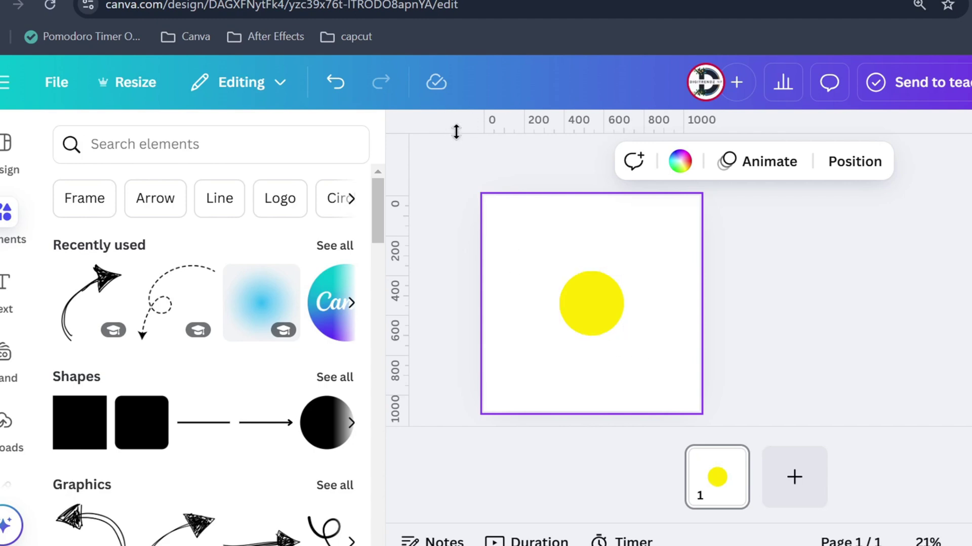
- Place three horizontal guides across the yellow circle, one through its centre and one each above and below it
drag(453, 132, 465, 292)
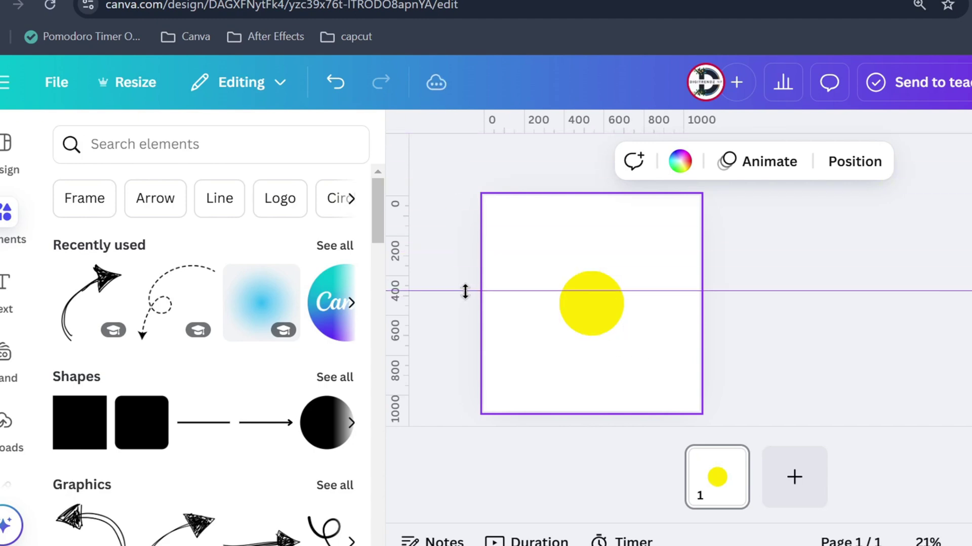
drag(446, 132, 470, 304)
drag(453, 131, 454, 319)
scroll(629, 340, up, 3)
scroll(631, 340, up, 2)
scroll(629, 336, down, 2)
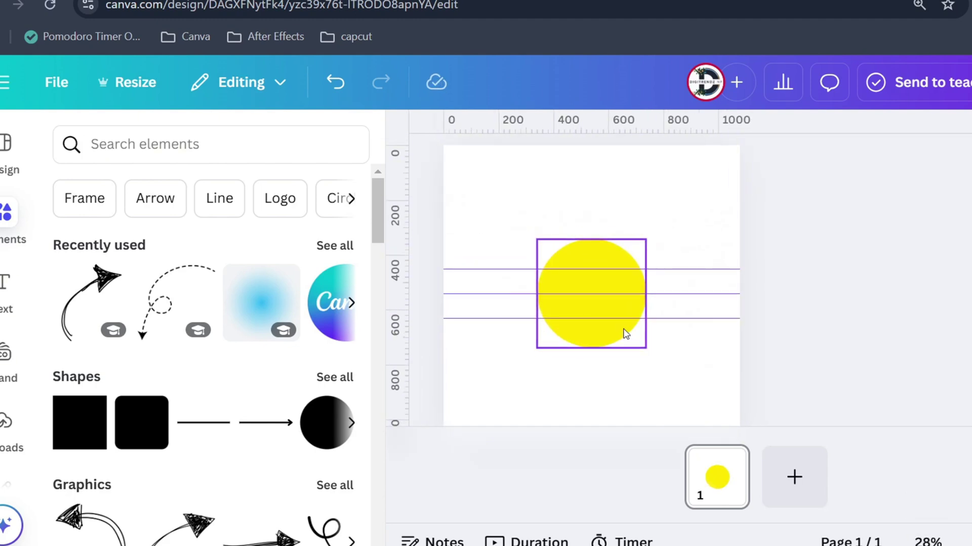
- Find a triangle shape in the elements, add it to the page and fill it with white
click(96, 154)
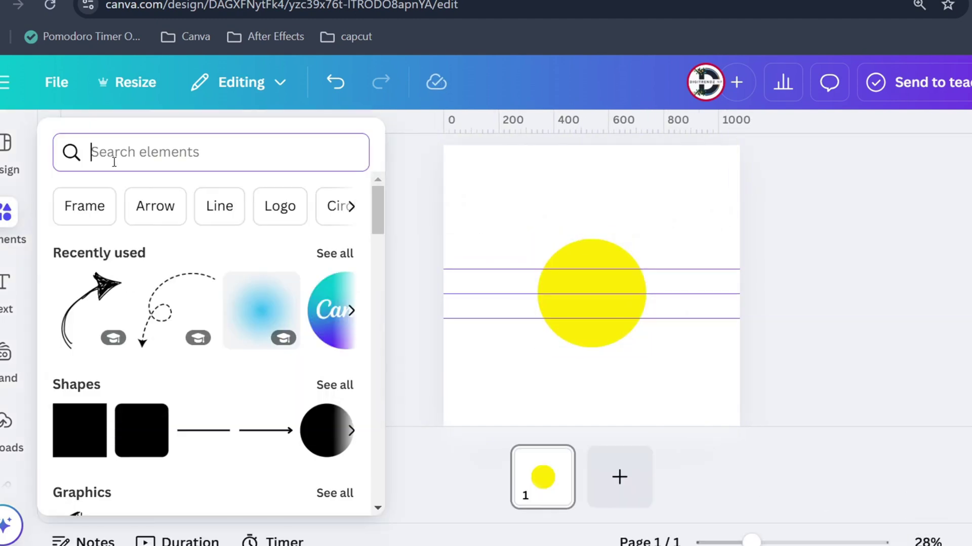
text(tr)
click(154, 228)
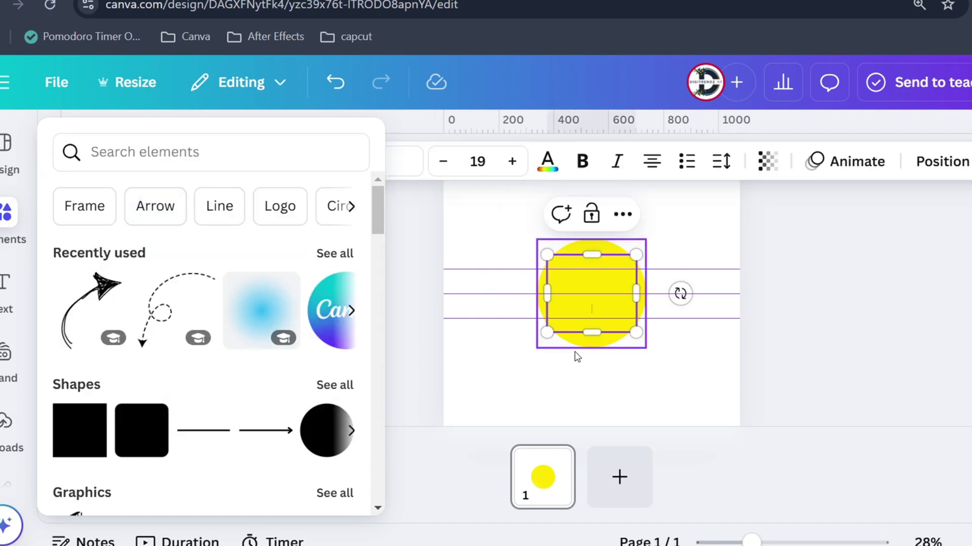
click(185, 162)
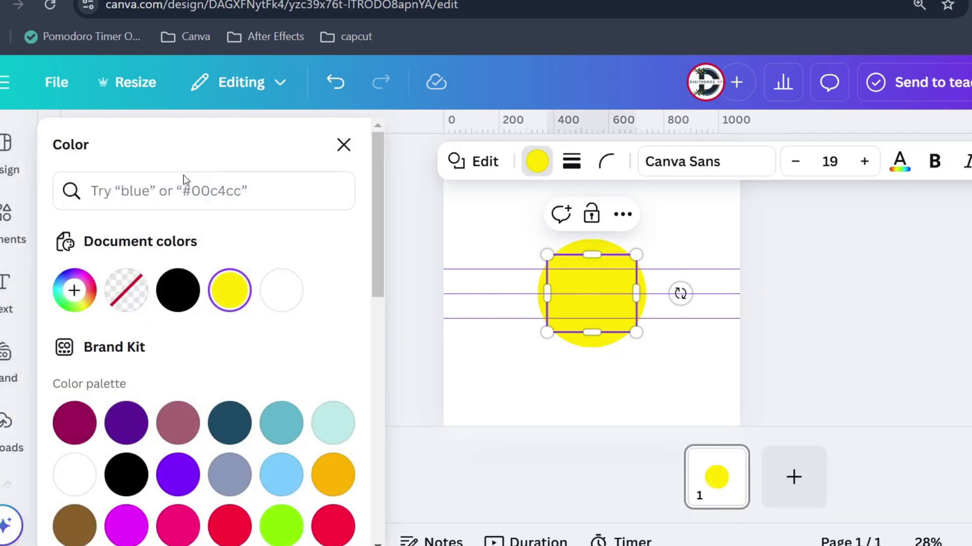
click(281, 291)
click(528, 378)
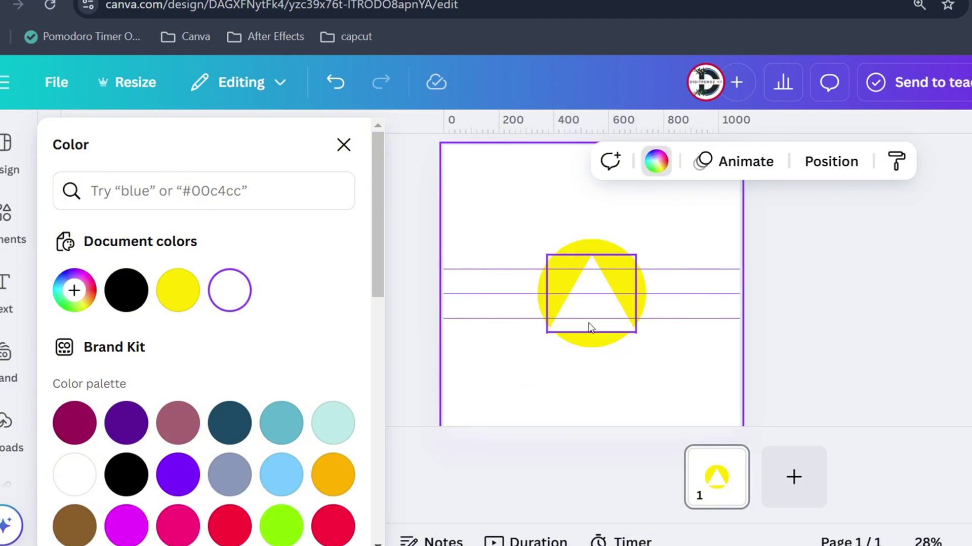
- Move the white triangle to the circle's right side and rotate it to point left as a mouth, centred on the middle guide
drag(600, 279, 652, 282)
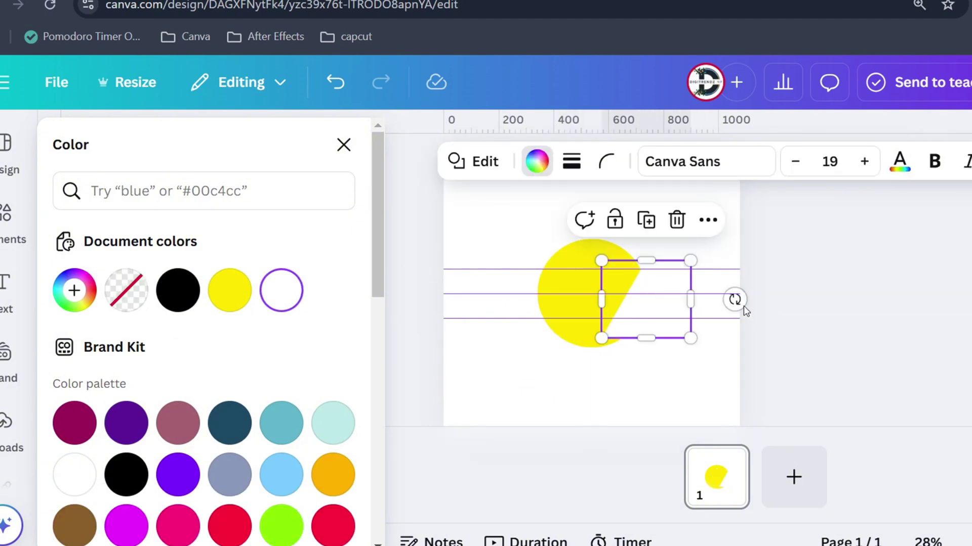
drag(735, 302, 651, 163)
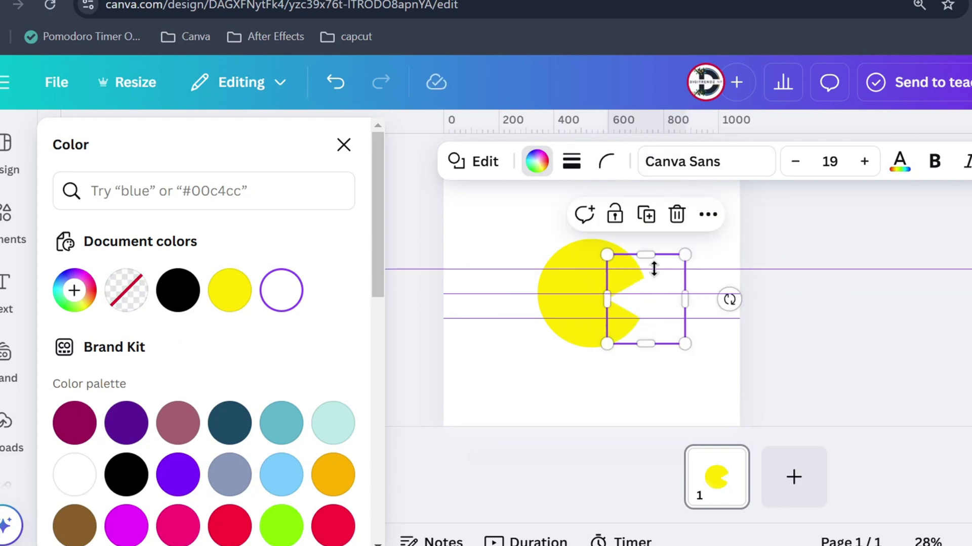
drag(660, 291, 655, 287)
key(Escape)
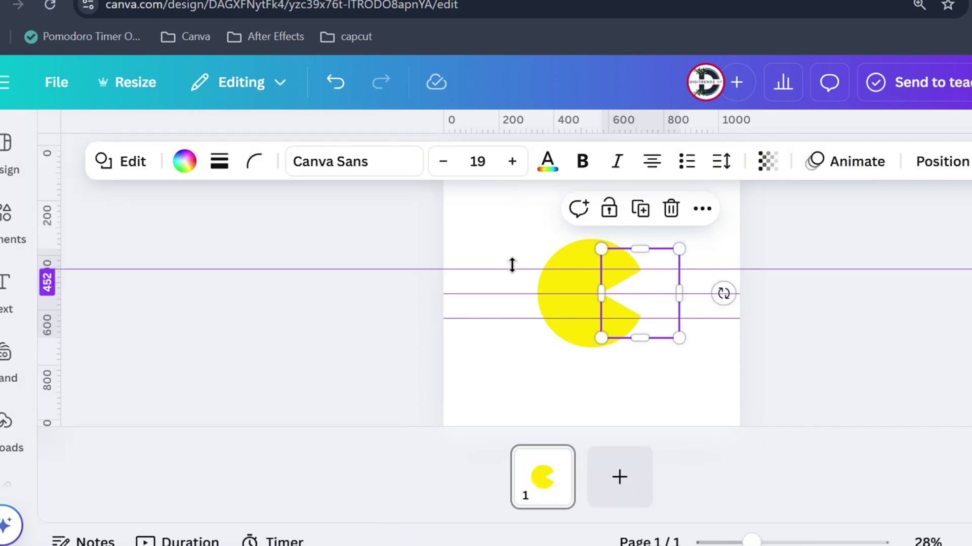
- Place a vertical guide at 540 through the circle's centre and move the triangle's tip onto it
click(571, 265)
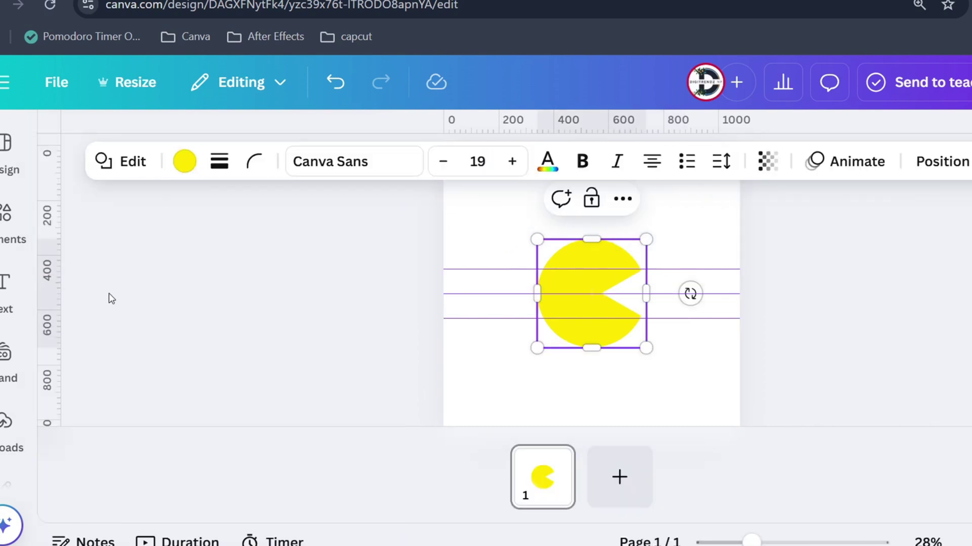
drag(216, 295, 594, 309)
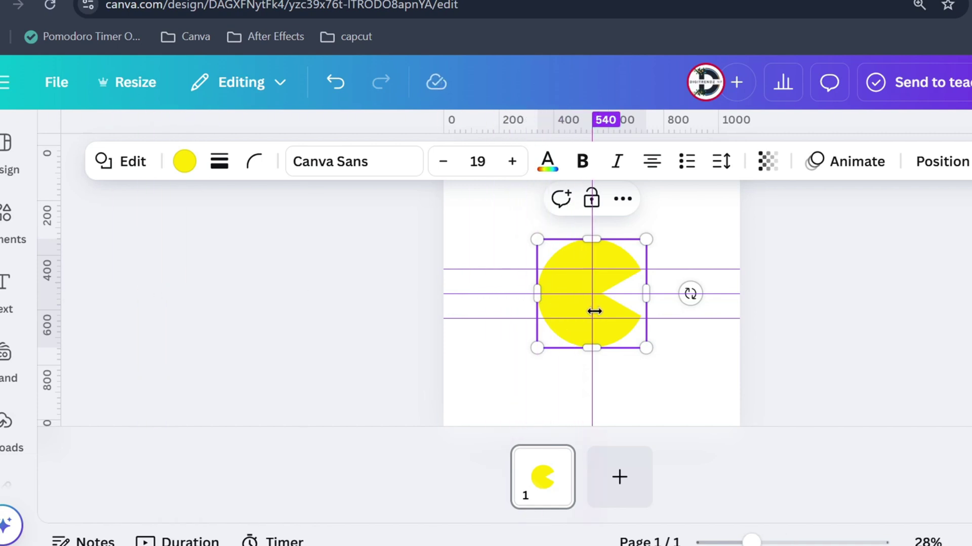
drag(633, 280, 624, 280)
- Lock the yellow circle in place and select the white mouth triangle
click(572, 256)
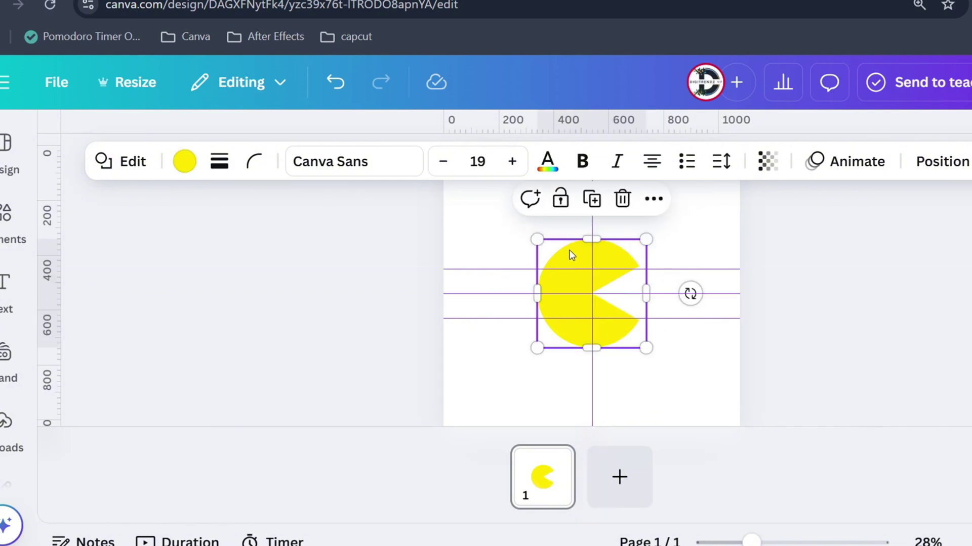
click(560, 199)
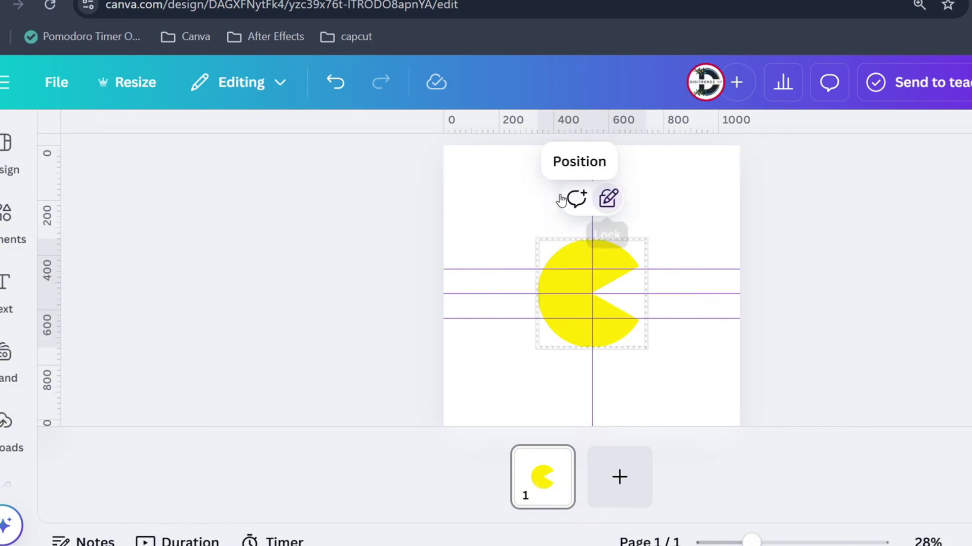
click(536, 231)
click(625, 292)
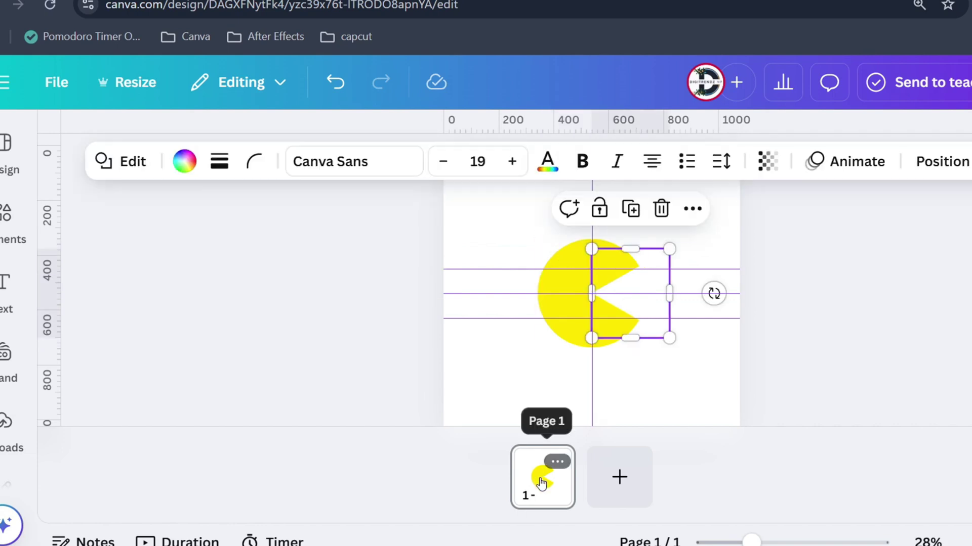
- Duplicate page 1 and slightly reduce the mouth triangle's height on page 2 from both its upper and lower edges
right_click(542, 488)
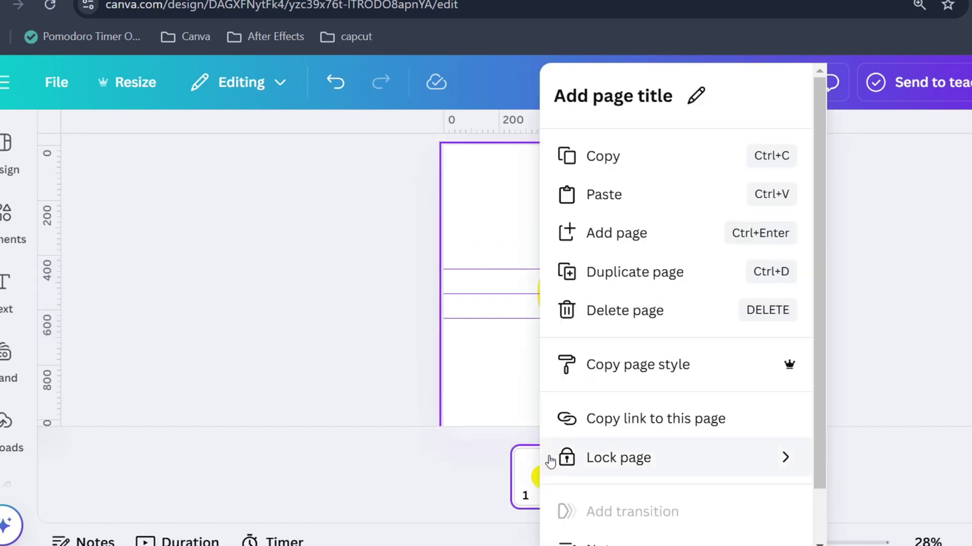
click(638, 274)
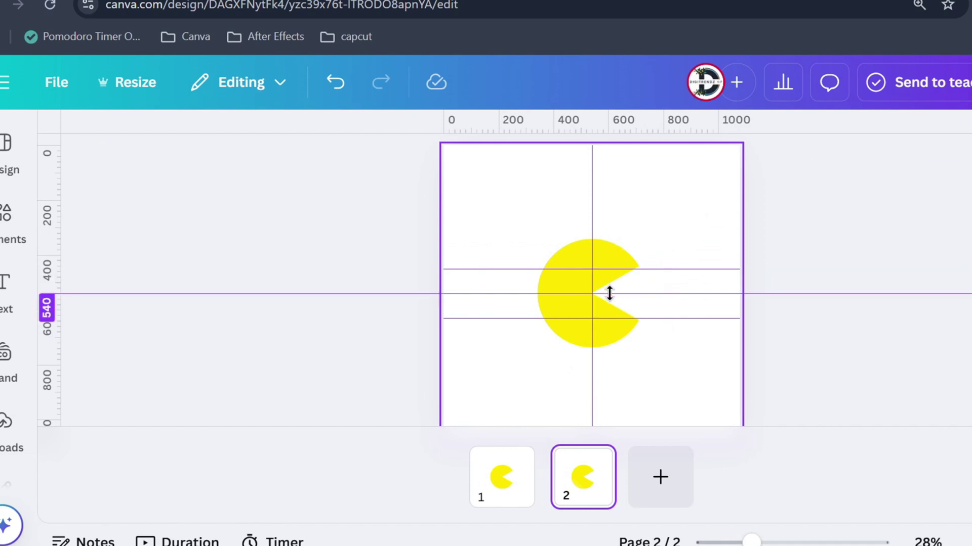
click(634, 282)
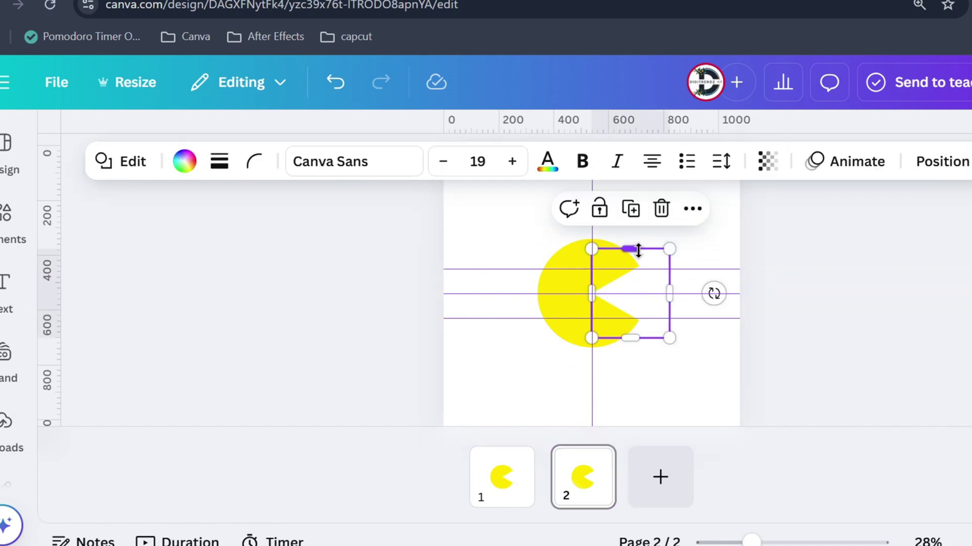
drag(638, 250, 630, 255)
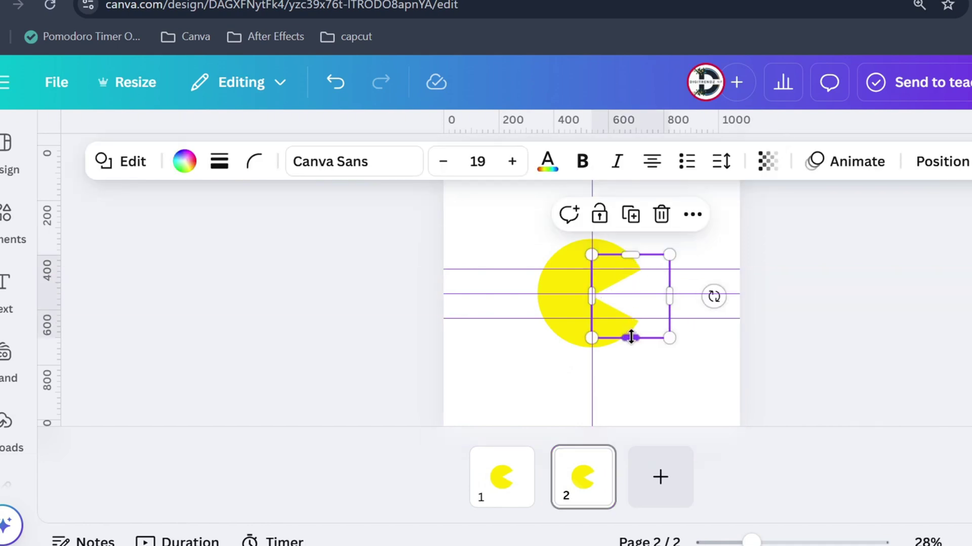
drag(631, 337, 630, 333)
drag(635, 256, 635, 261)
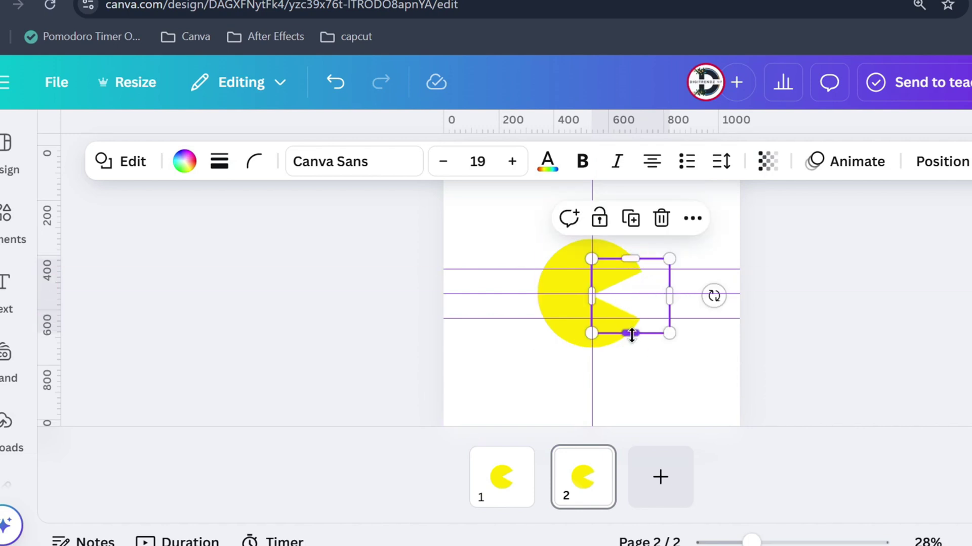
drag(629, 332, 632, 332)
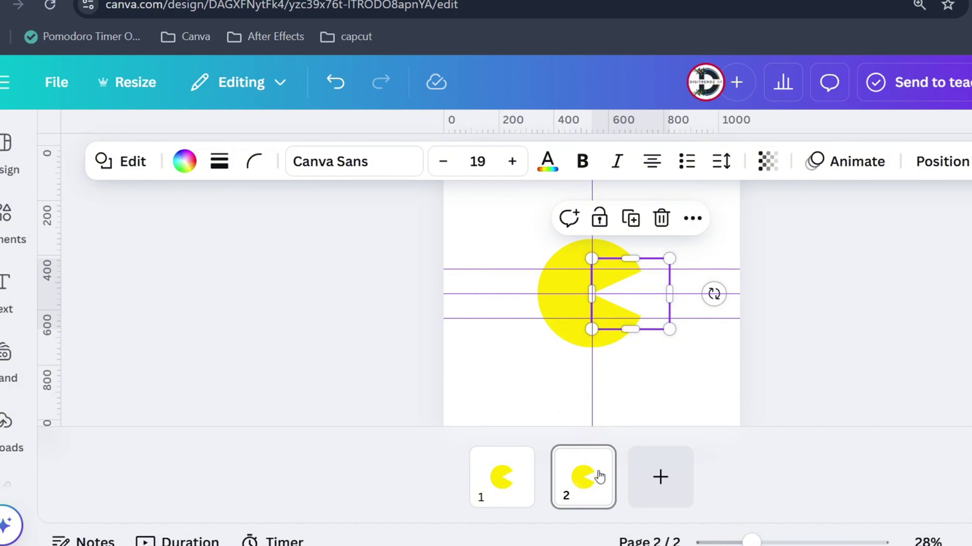
- Duplicate page 2 and shrink the mouth triangle on page 3 so its height fits between the two outer horizontal guides
mouse_move(587, 485)
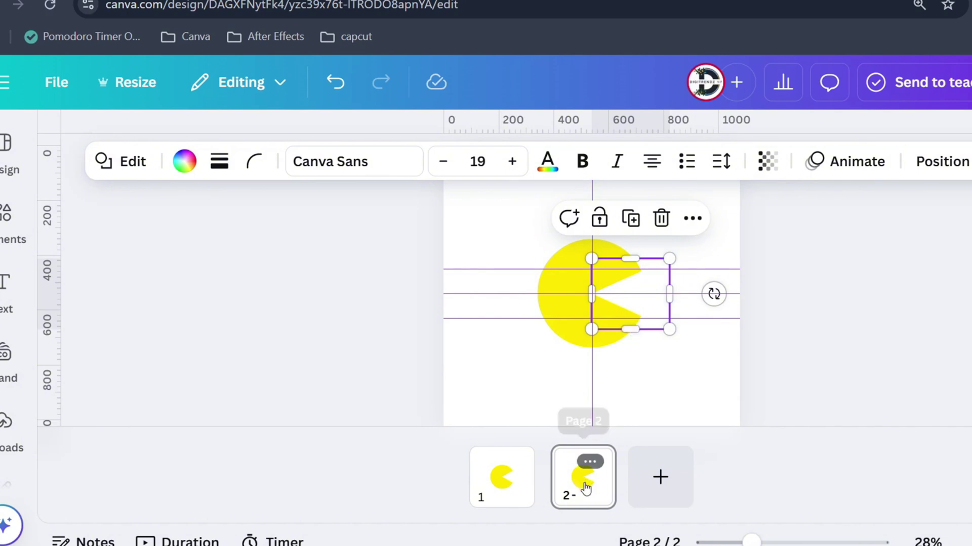
right_click(586, 488)
click(680, 272)
click(619, 283)
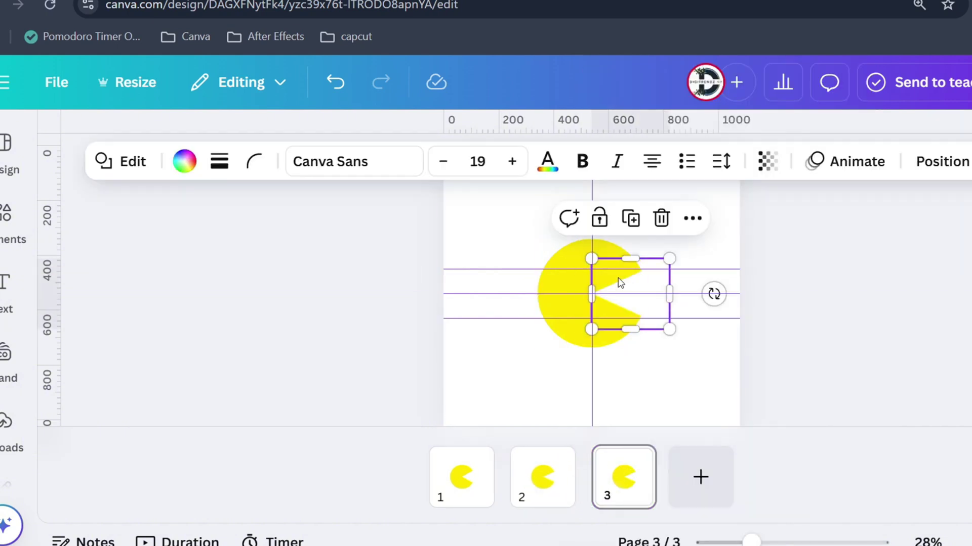
drag(628, 257, 628, 268)
drag(630, 329, 633, 319)
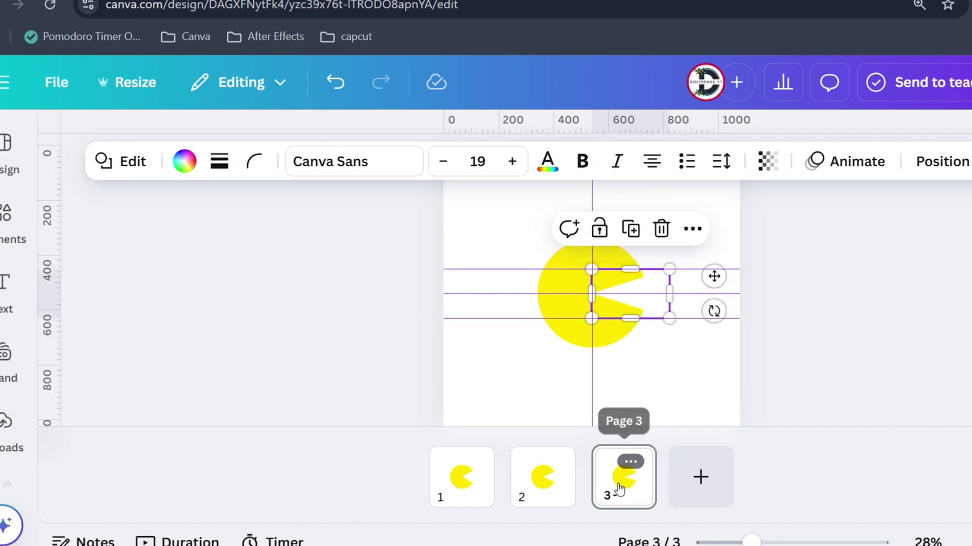
- Duplicate page 3 and close the mouth further on page 4 by reducing the triangle's height
right_click(618, 490)
click(708, 271)
click(633, 268)
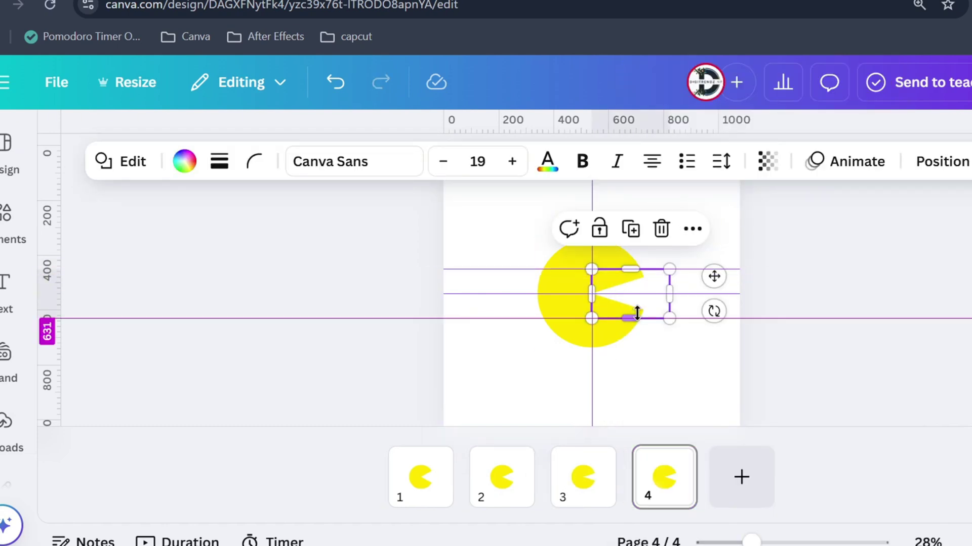
drag(632, 318, 634, 322)
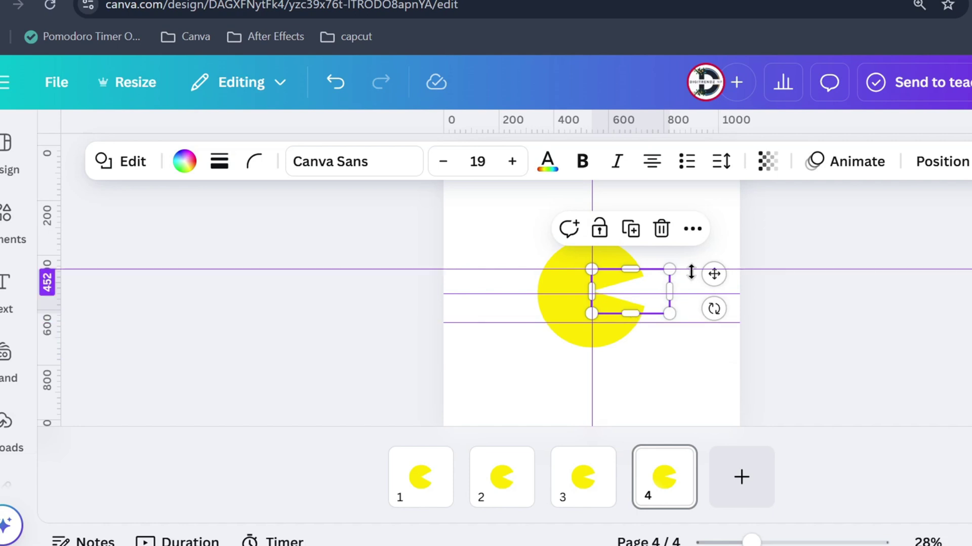
drag(641, 269, 640, 271)
- Duplicate page 4 and reduce the mouth triangle's height on page 5 evenly about the middle guide
right_click(652, 481)
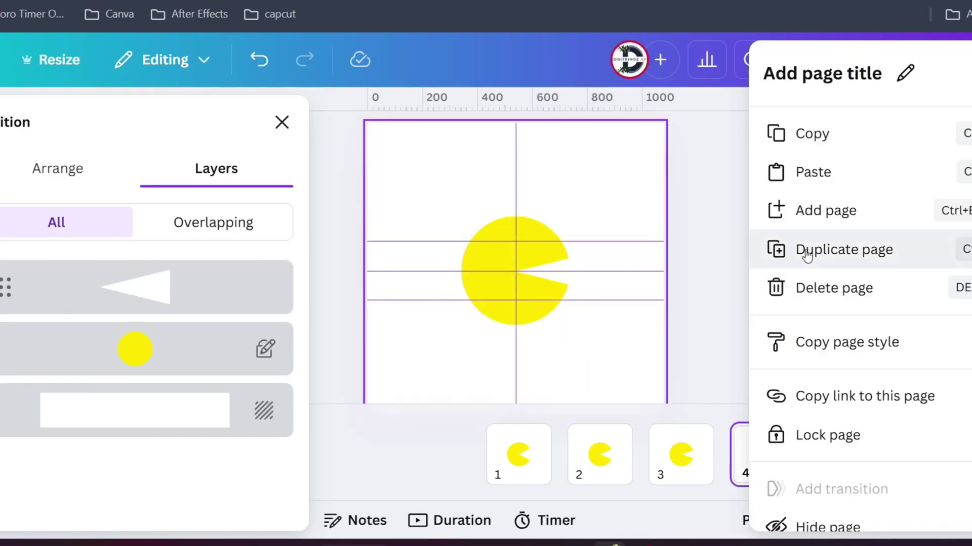
click(806, 255)
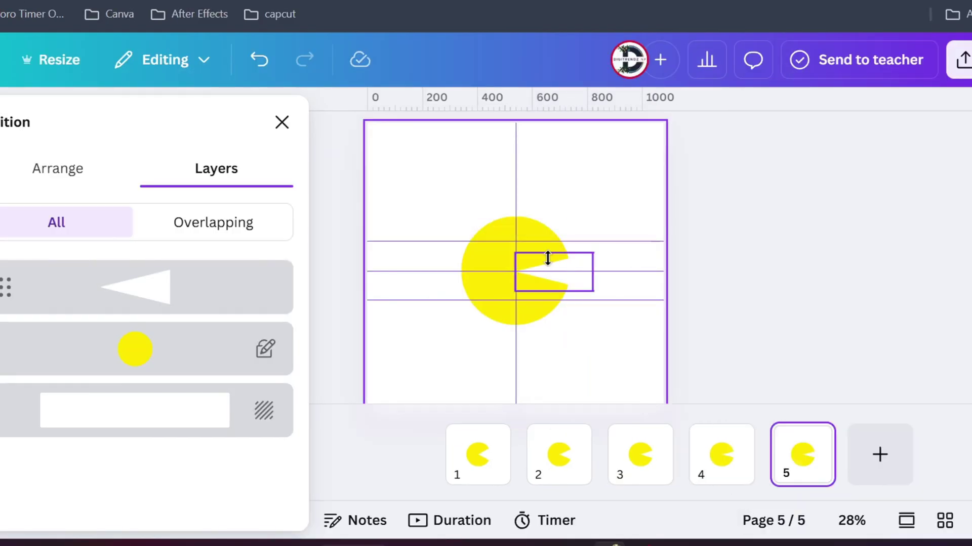
click(625, 278)
drag(631, 269, 633, 280)
drag(557, 257, 557, 257)
drag(560, 291, 561, 285)
- Duplicate page 5 and flatten the mouth triangle on page 6 to a thin, almost closed wedge
right_click(800, 446)
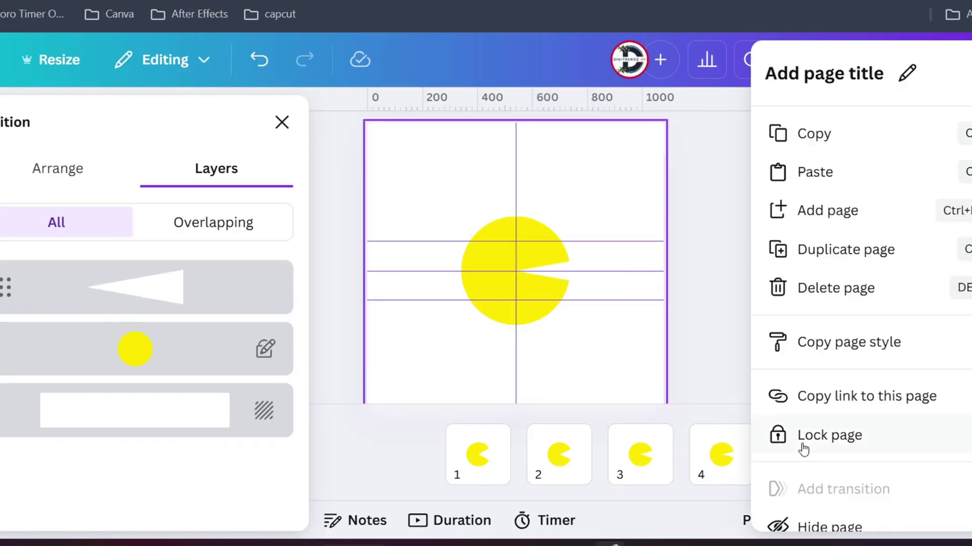
click(803, 250)
mouse_move(557, 245)
mouse_down()
mouse_move(555, 282)
mouse_move(557, 261)
mouse_up()
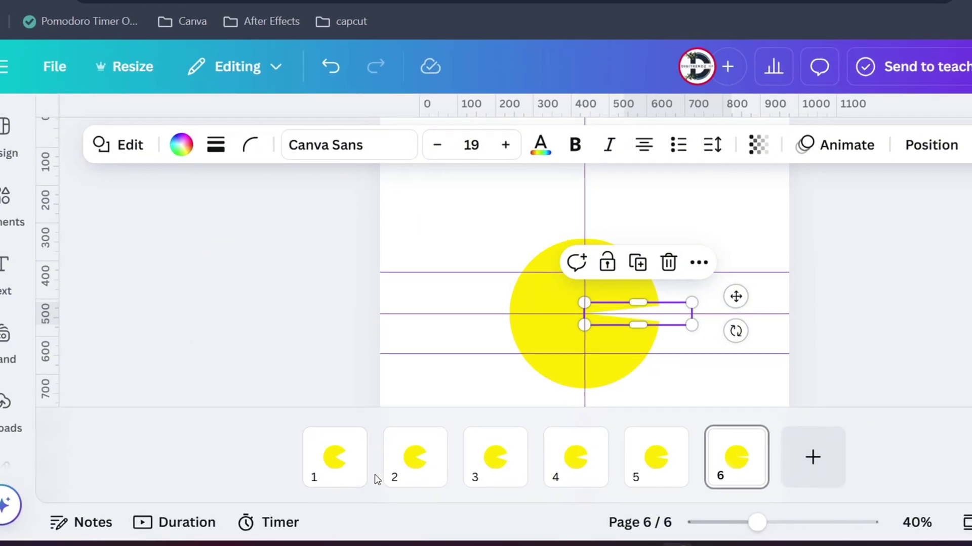
- Add a Match & Move transition between pages 1 and 2 with a duration of 1 second
mouse_move(378, 467)
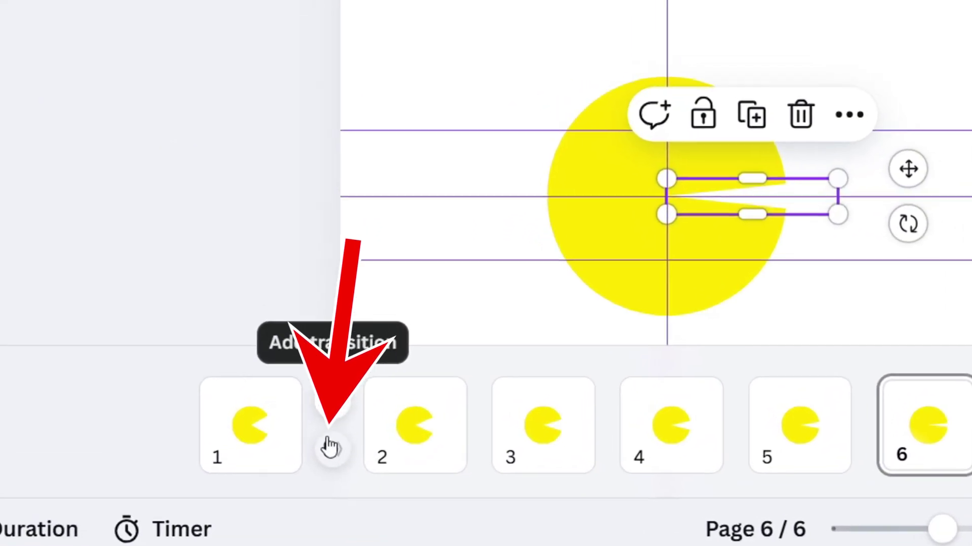
click(440, 484)
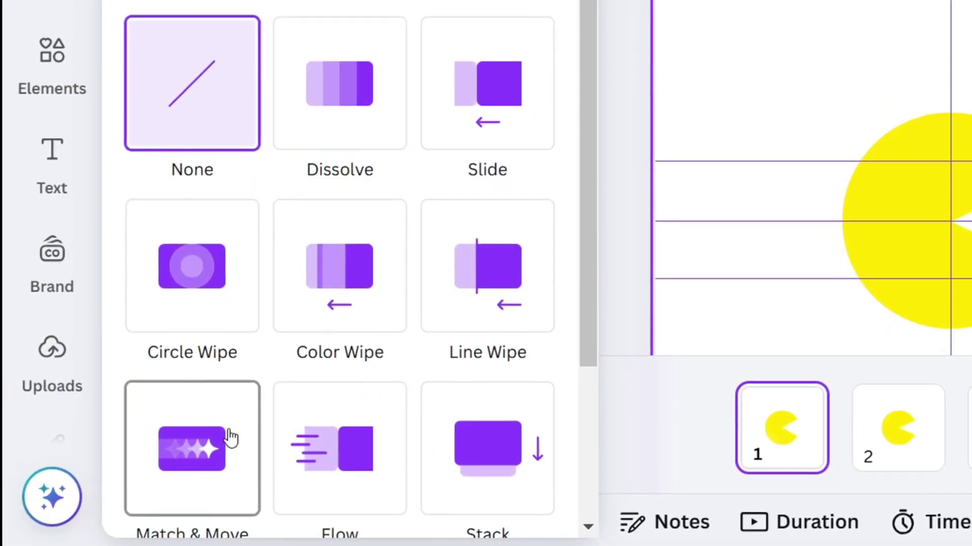
click(209, 444)
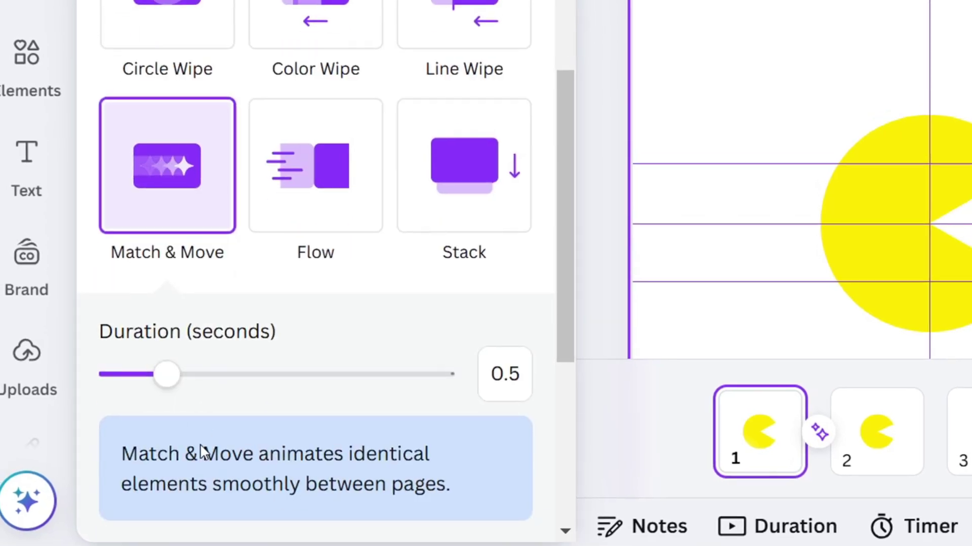
drag(158, 400, 223, 396)
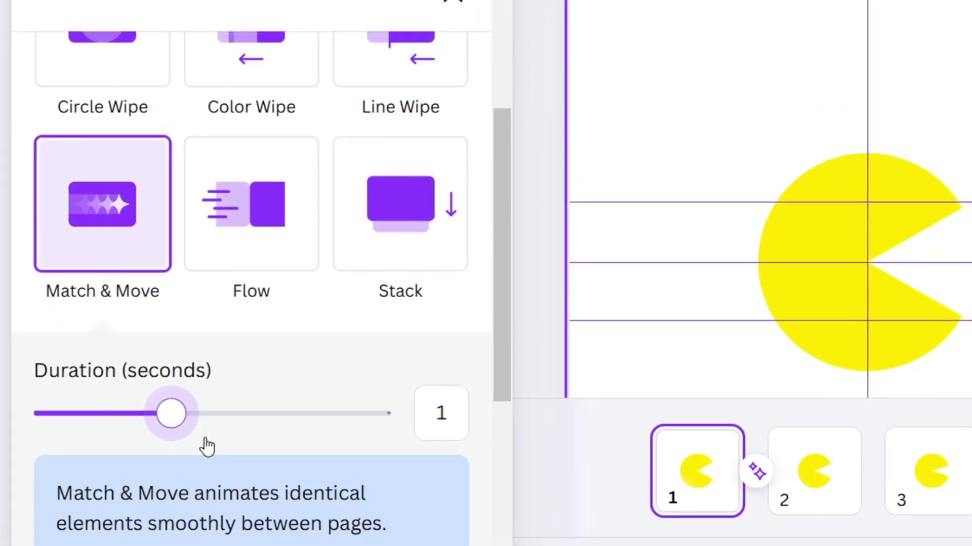
- Apply the 1-second Match & Move transition between all pages
mouse_move(698, 454)
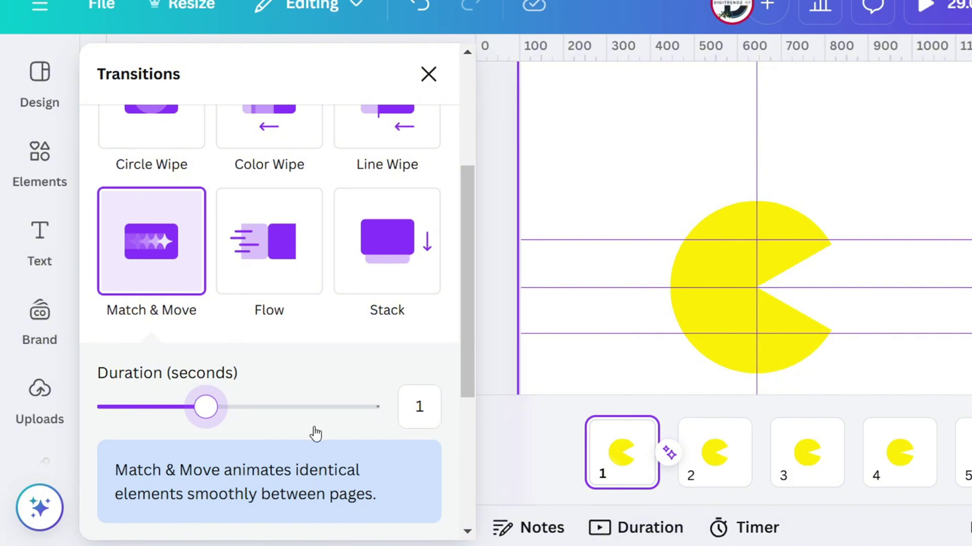
scroll(315, 434, down, 5)
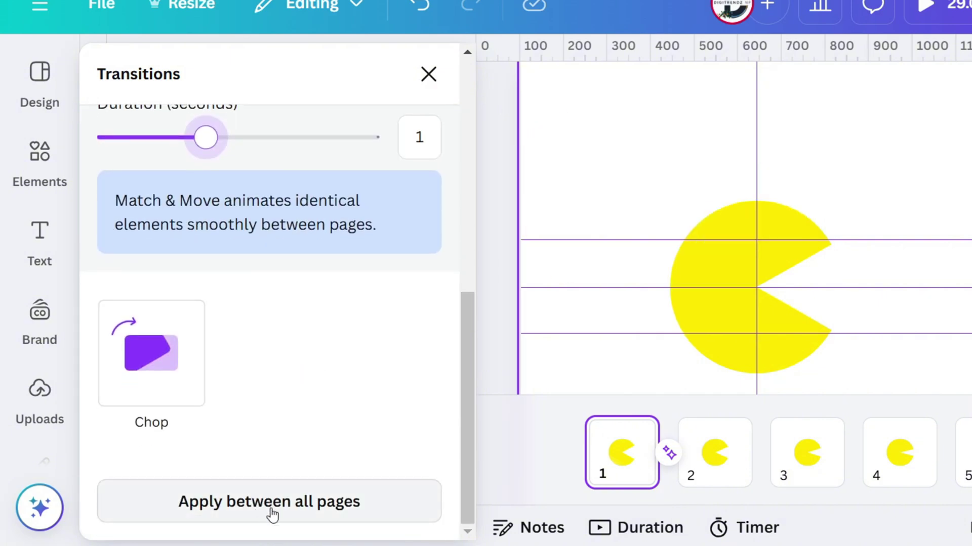
click(272, 512)
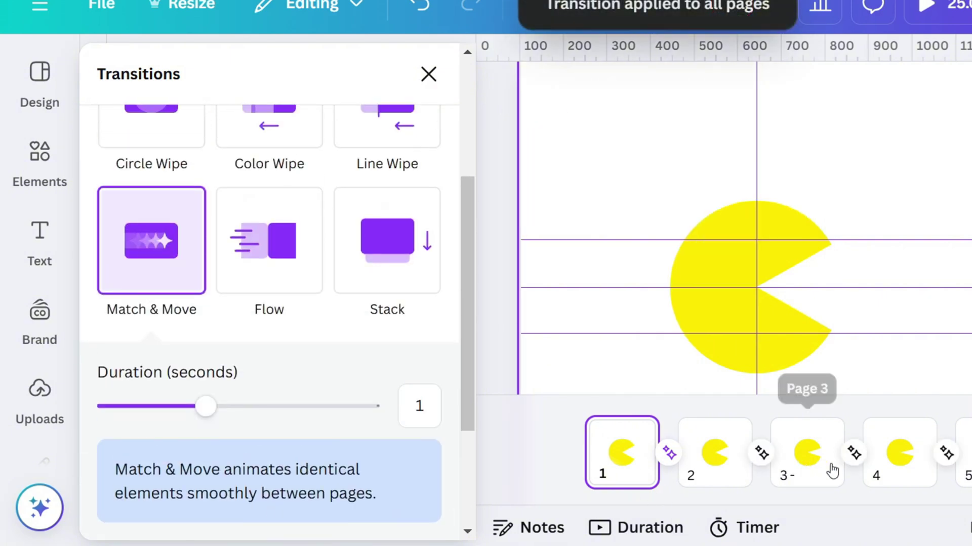
- Set the timing of all six pages to 2.0 seconds in the duration timeline and play the animation
click(643, 532)
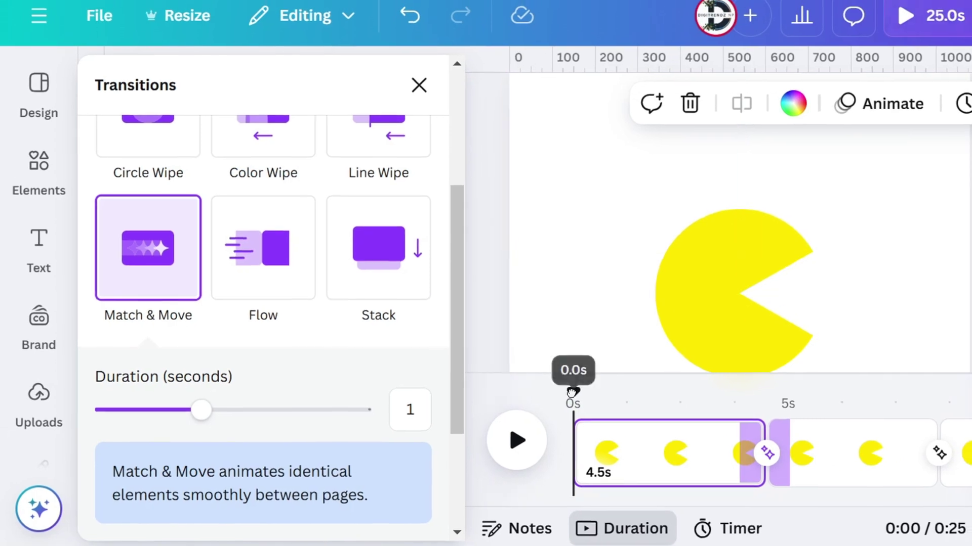
drag(572, 392, 672, 393)
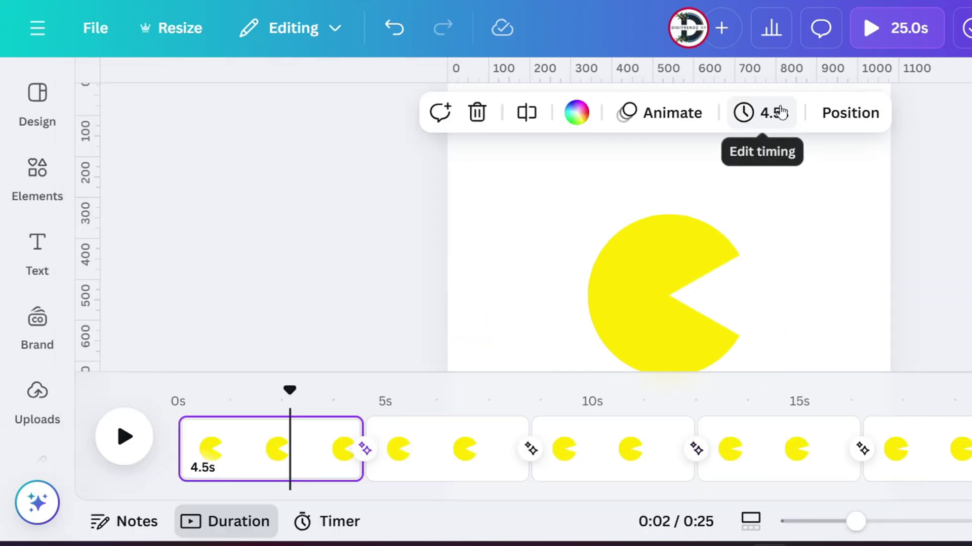
click(781, 112)
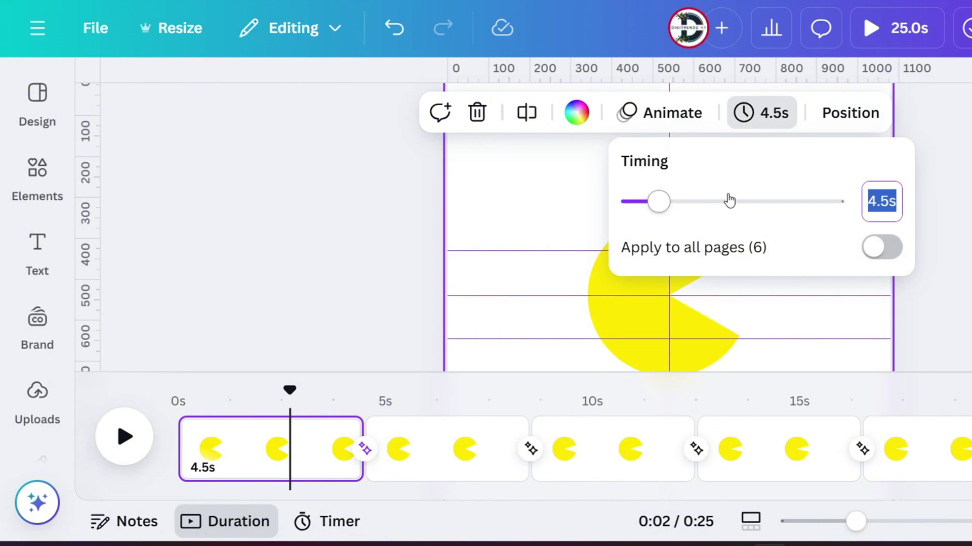
drag(658, 201, 648, 202)
click(881, 247)
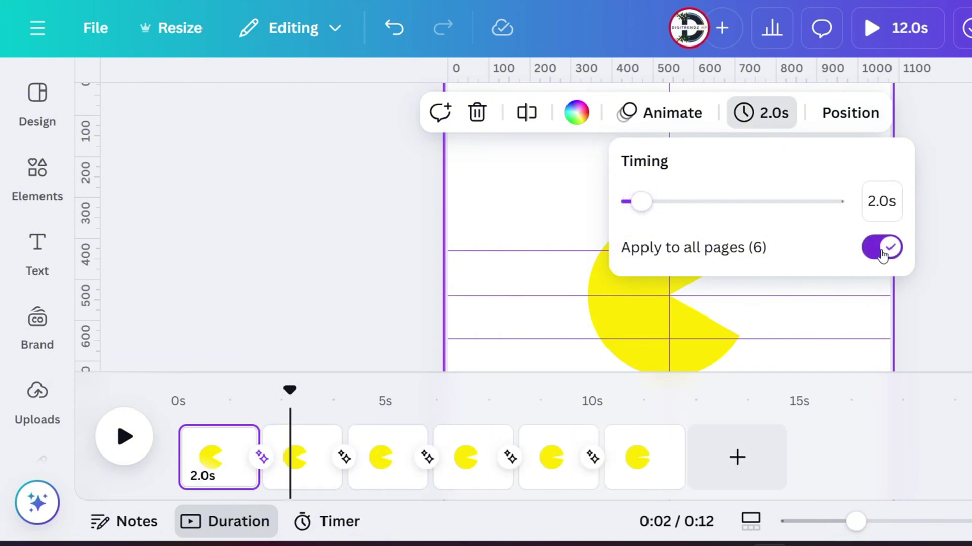
key(space)
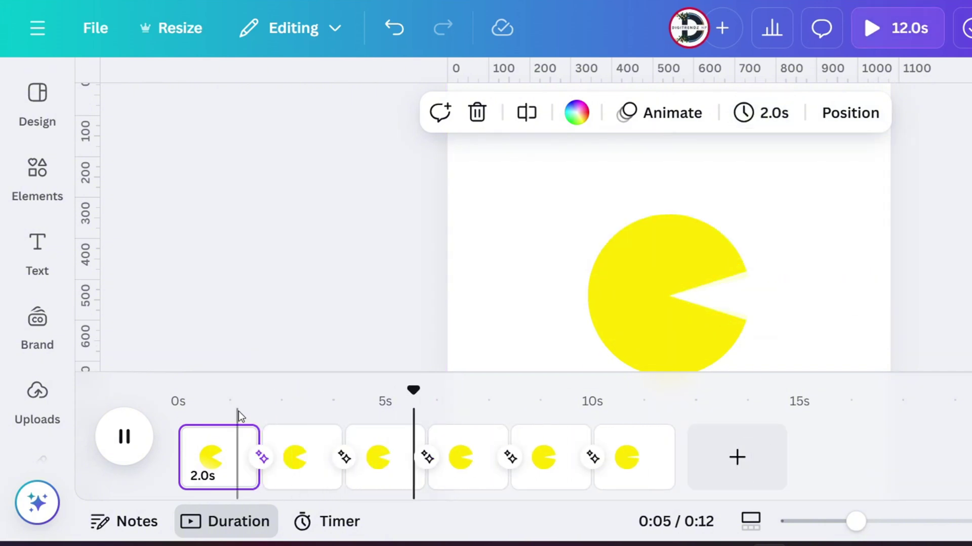
- Duplicate page 6 and open the mouth slightly on page 7 by increasing the white triangle's height
mouse_move(356, 440)
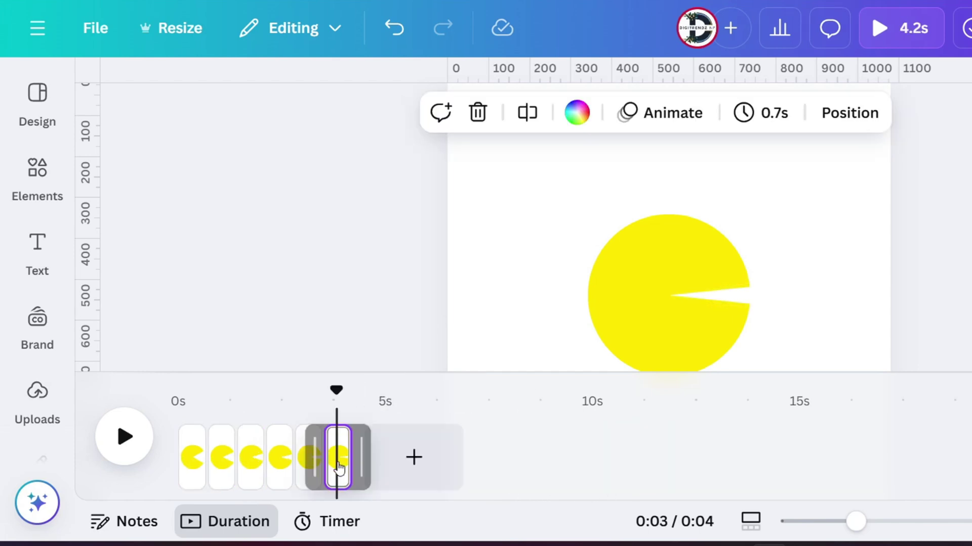
right_click(339, 468)
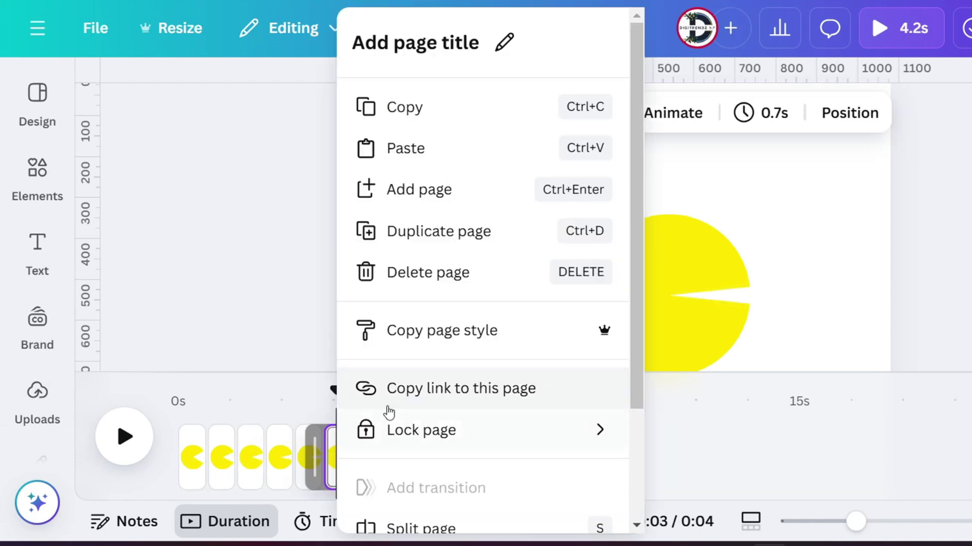
click(447, 231)
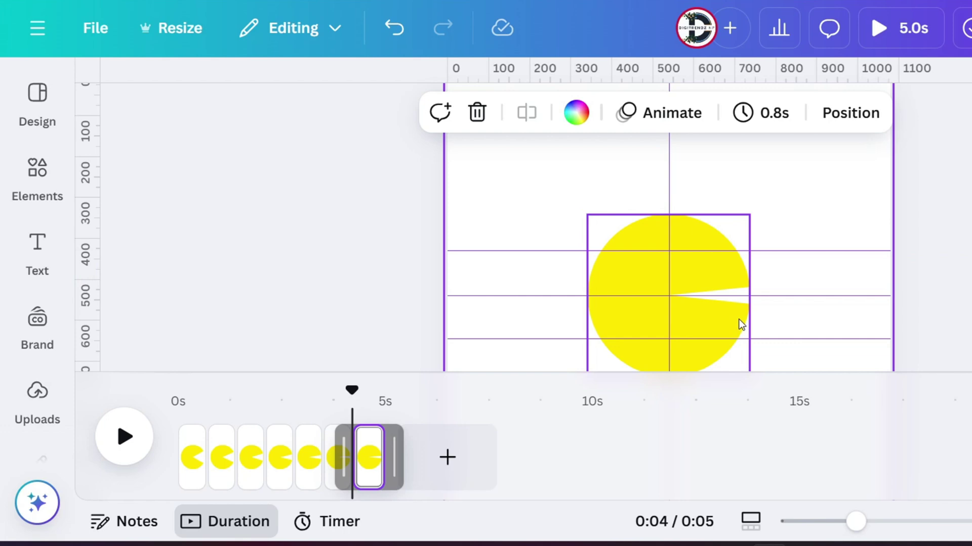
click(724, 289)
drag(735, 283, 728, 316)
- Duplicate page 7 and open the mouth wider on page 8, stretching the triangle both upward and downward
right_click(369, 458)
click(456, 230)
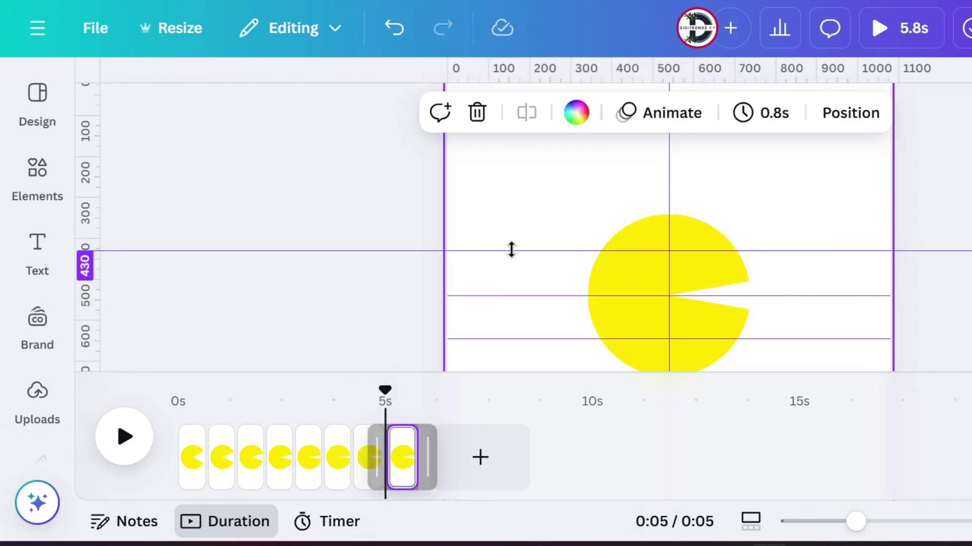
click(700, 288)
drag(726, 275, 737, 260)
drag(733, 316, 734, 326)
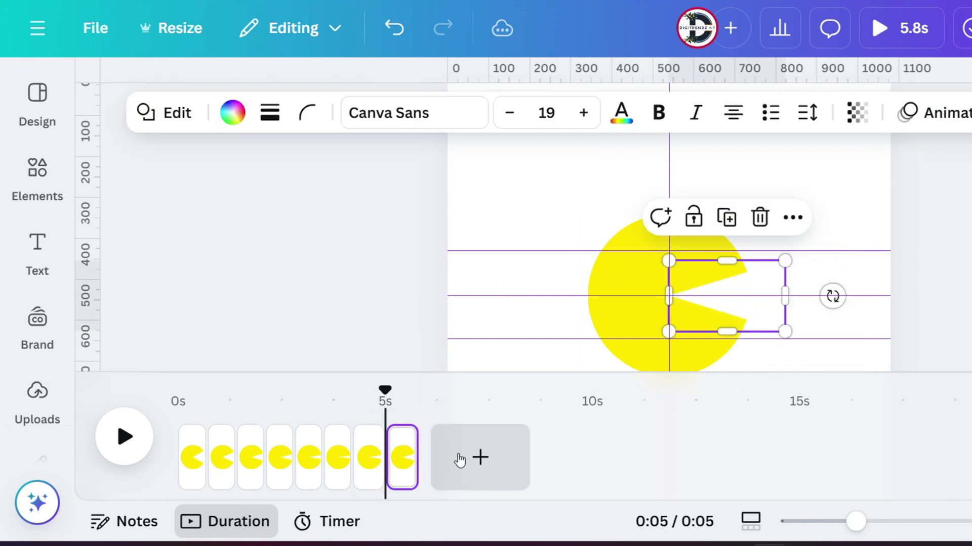
- Duplicate page 8 and stretch the mouth triangle on page 9 to the upper and lower guides
right_click(403, 457)
click(506, 230)
click(725, 296)
drag(726, 260, 729, 250)
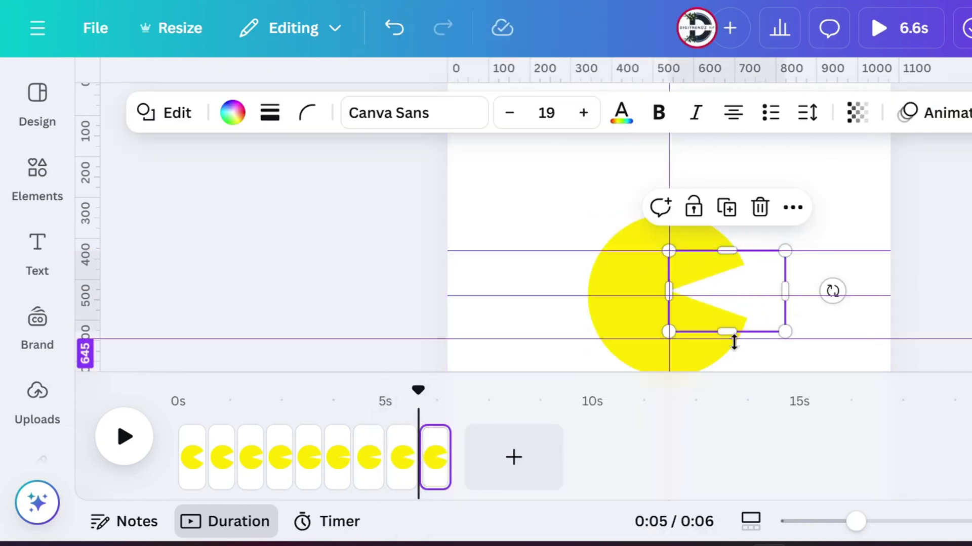
mouse_move(733, 339)
mouse_down()
mouse_move(731, 347)
mouse_move(733, 339)
mouse_move(718, 340)
mouse_up()
- Duplicate page 9 and enlarge the mouth triangle's height further on page 10
right_click(433, 458)
click(545, 226)
drag(731, 247, 727, 241)
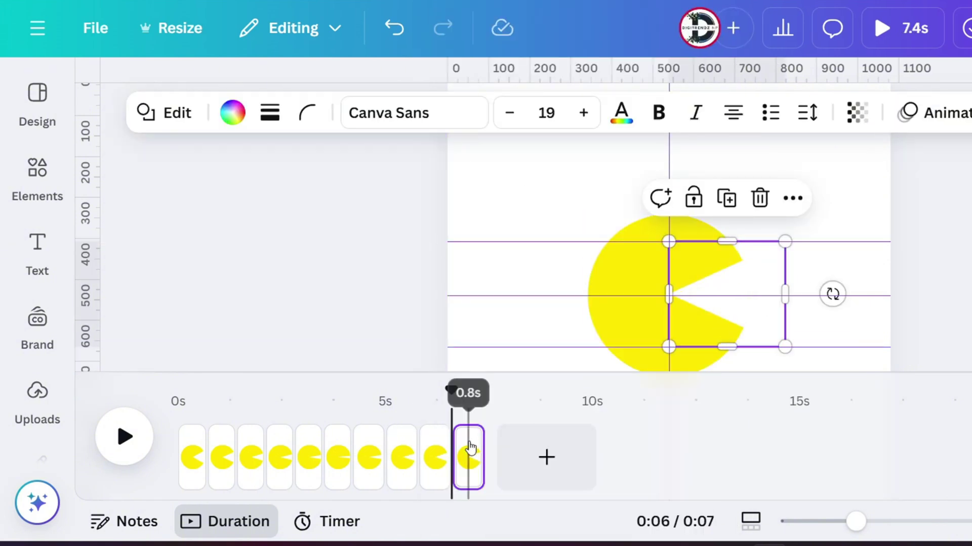
- Duplicate page 10 and open the mouth fully on page 11 by extending the triangle's lower and upper edges
right_click(469, 458)
click(559, 229)
click(734, 320)
drag(726, 347, 726, 363)
mouse_move(728, 242)
mouse_down()
mouse_move(726, 216)
mouse_move(733, 227)
mouse_up()
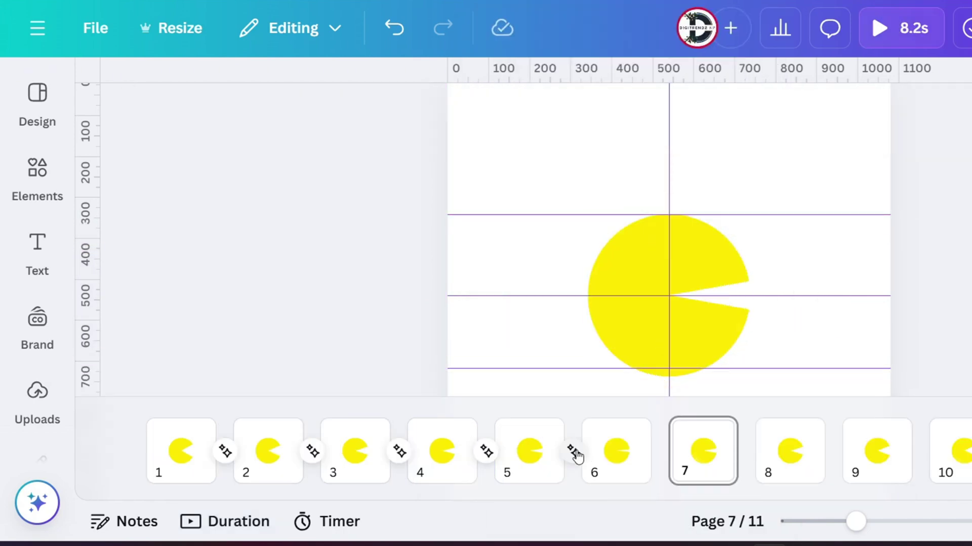
- Apply the 0.2-second Match & Move transition after page 5 between all pages and play the animation
click(575, 454)
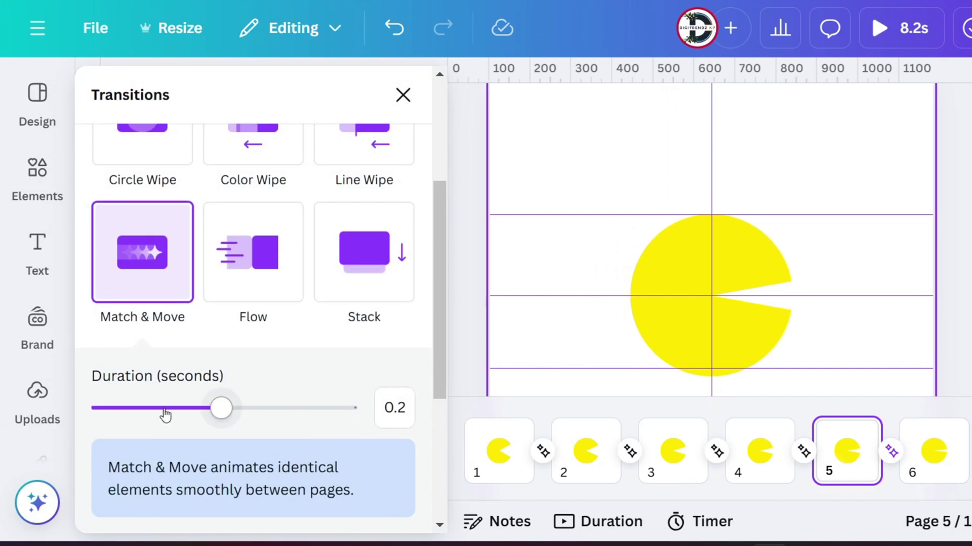
scroll(217, 423, down, 5)
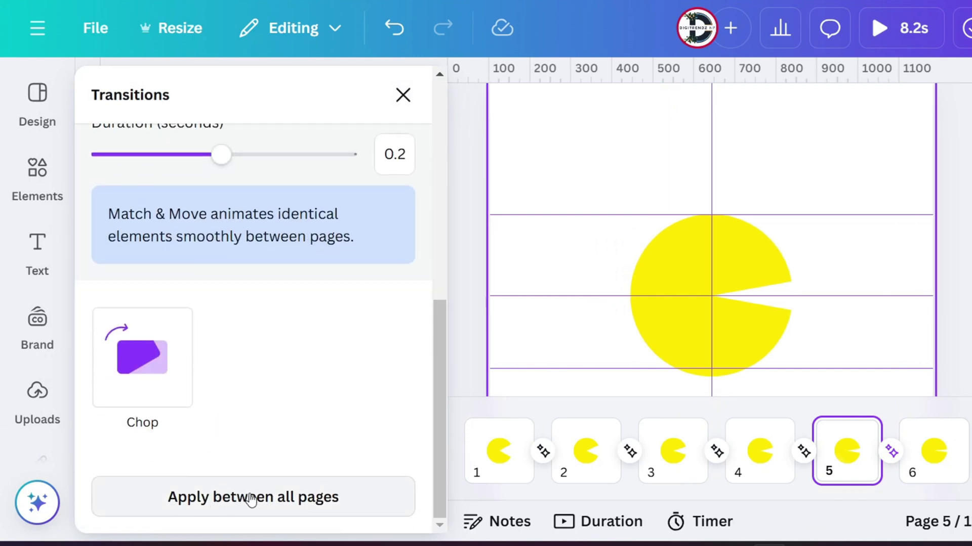
click(252, 499)
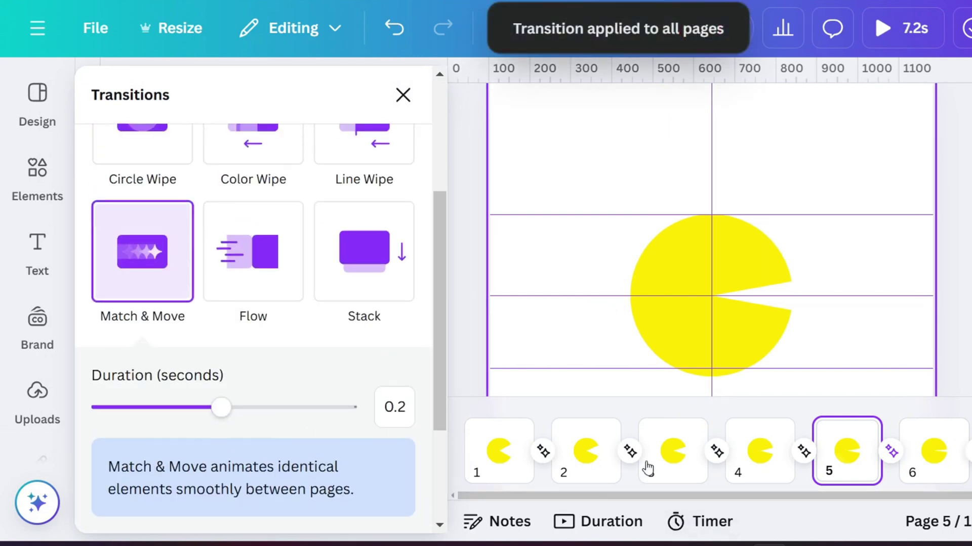
click(574, 522)
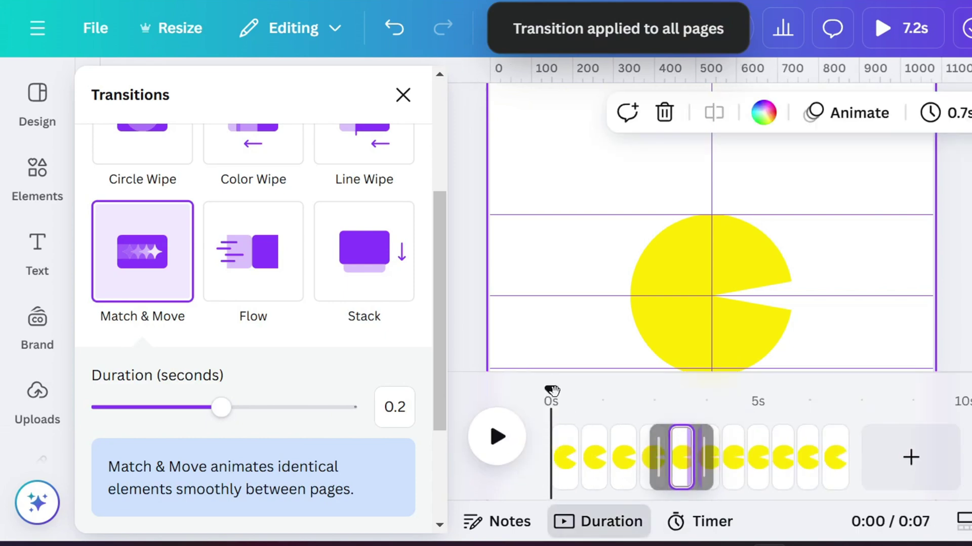
key(space)
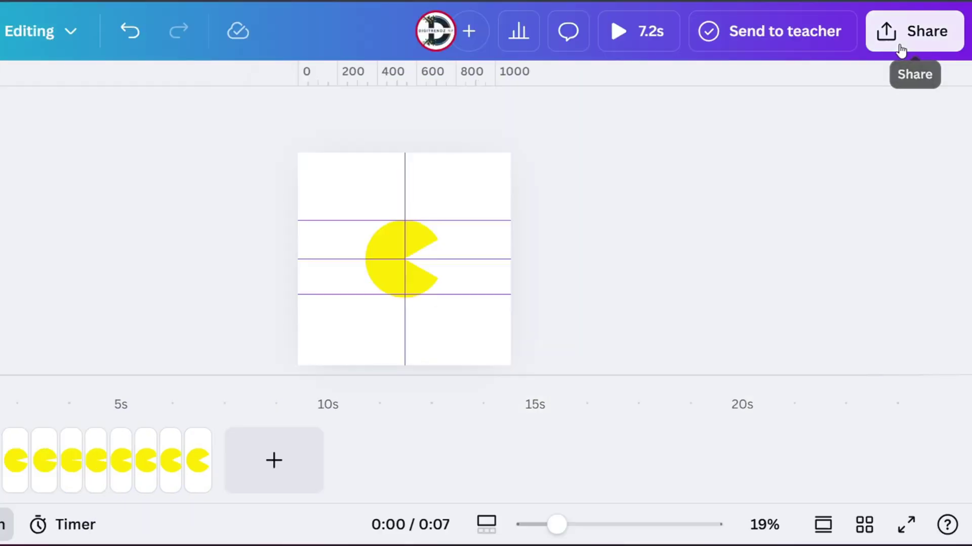
- Download all 11 pages as an MP4 video at 1,080 × 1,080 px
click(899, 45)
scroll(665, 442, down, 3)
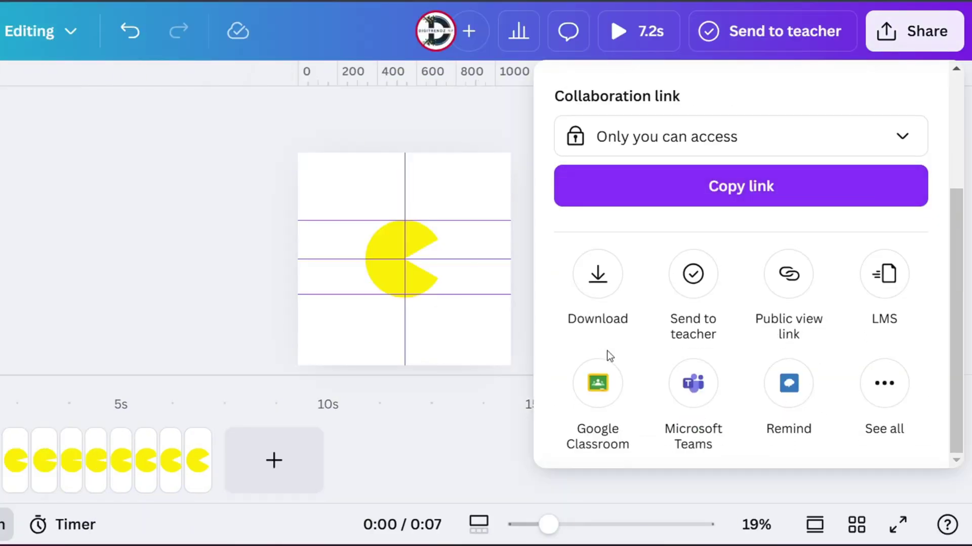
click(598, 274)
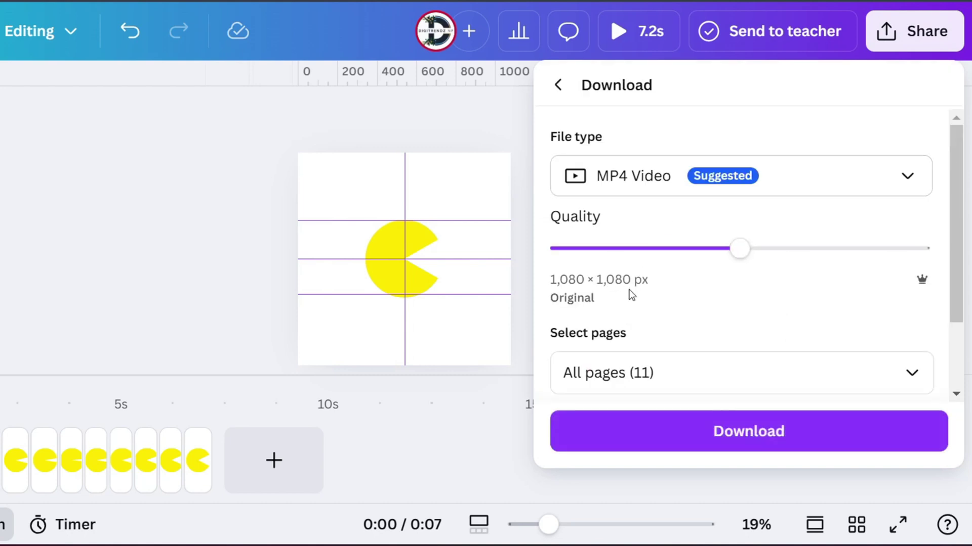
click(656, 441)
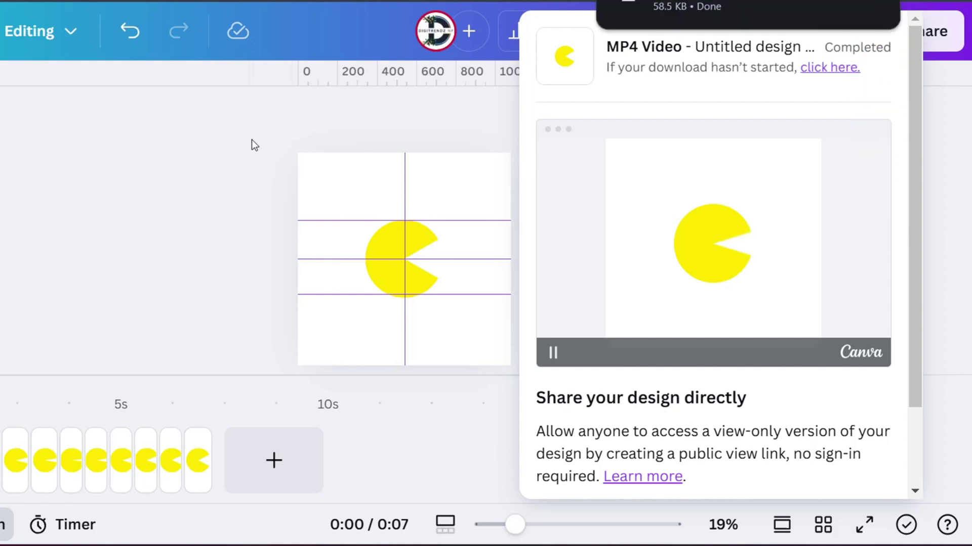
- Close the download details and create a new blank Video (1080p) design
drag(507, 38, 25, 411)
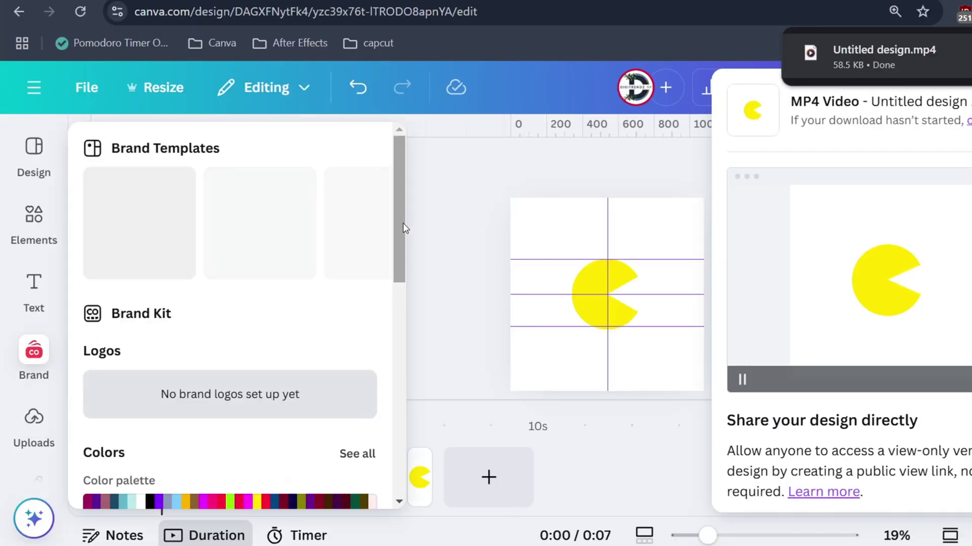
click(405, 228)
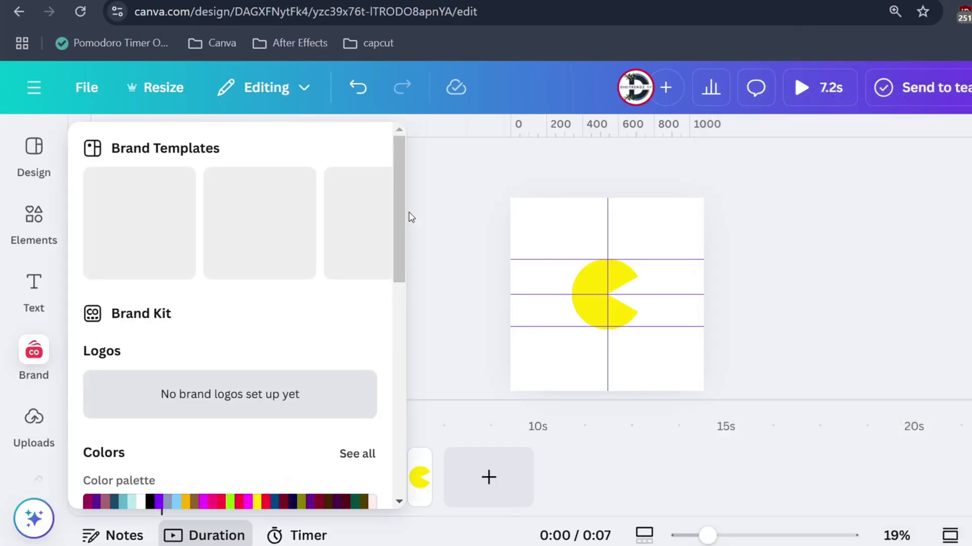
click(41, 99)
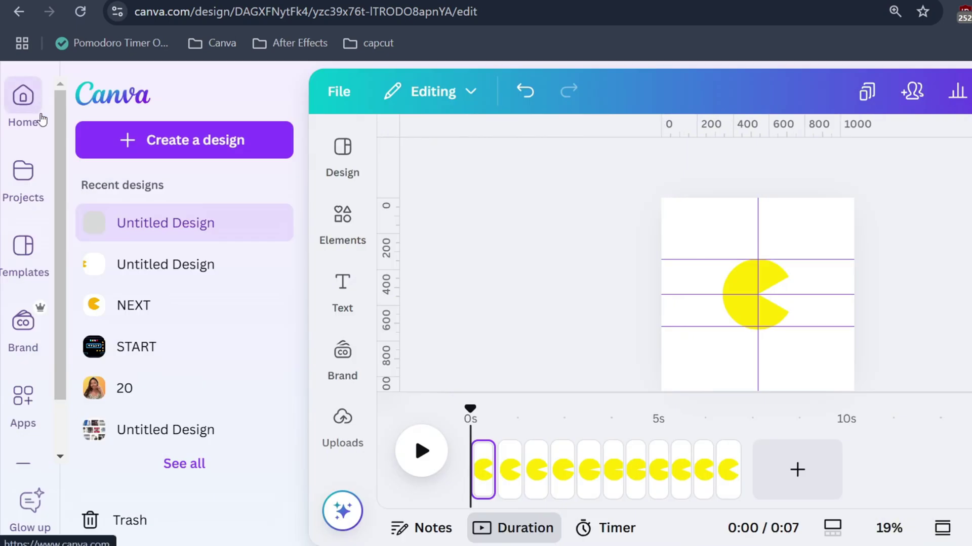
click(164, 141)
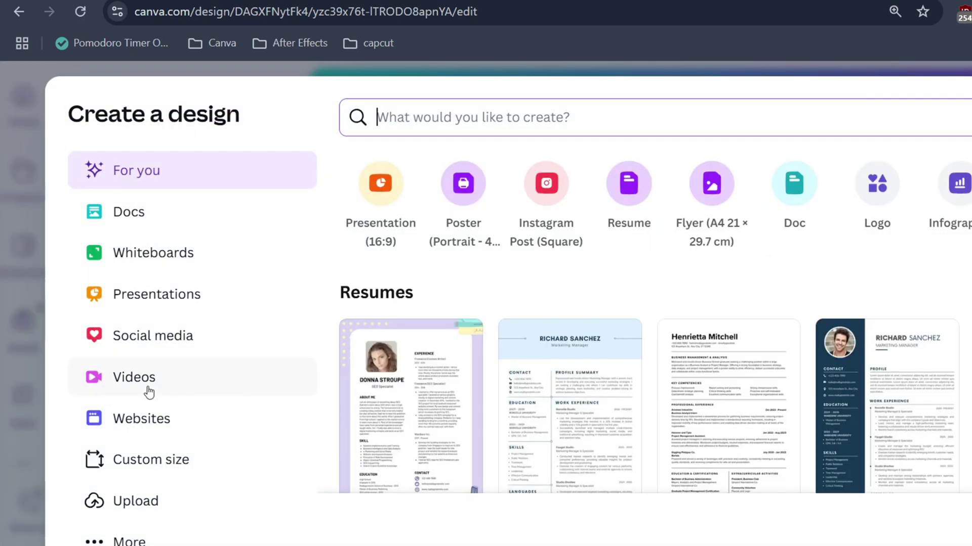
click(183, 378)
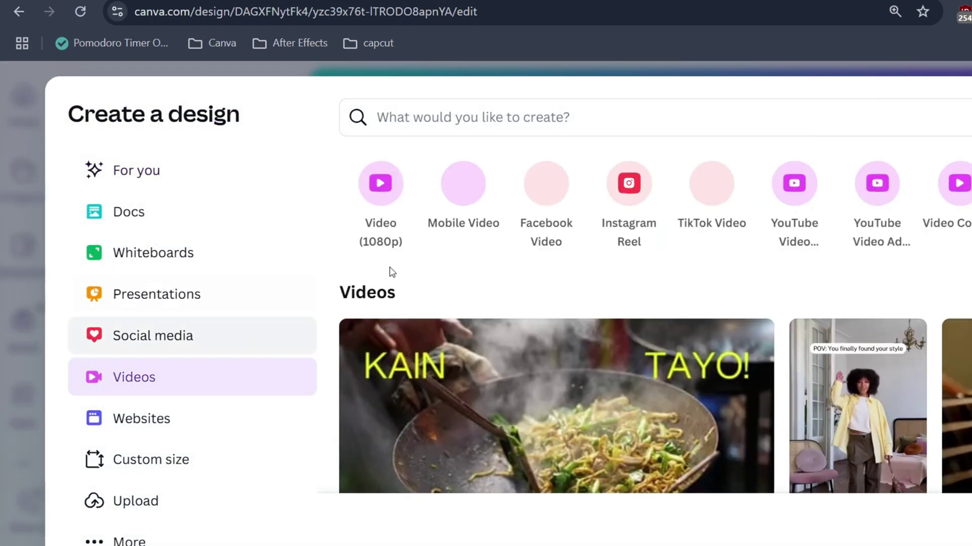
click(386, 186)
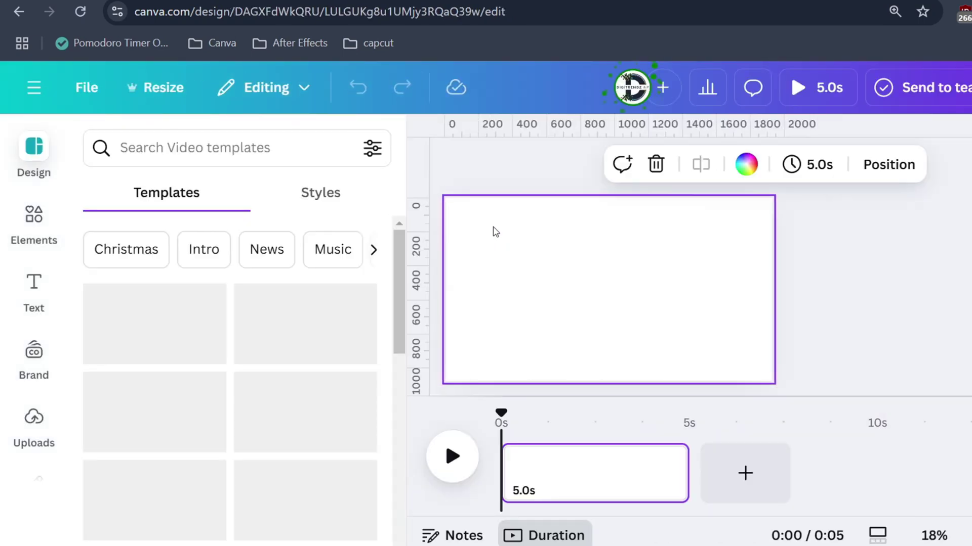
- Place the downloaded Untitled design.mp4 on the blank page of the new video design
click(34, 223)
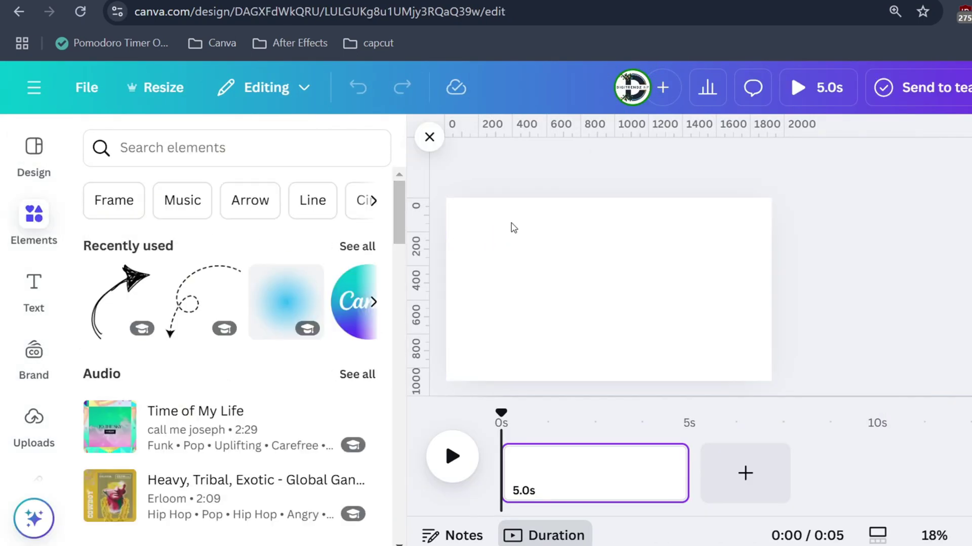
drag(883, 92, 656, 241)
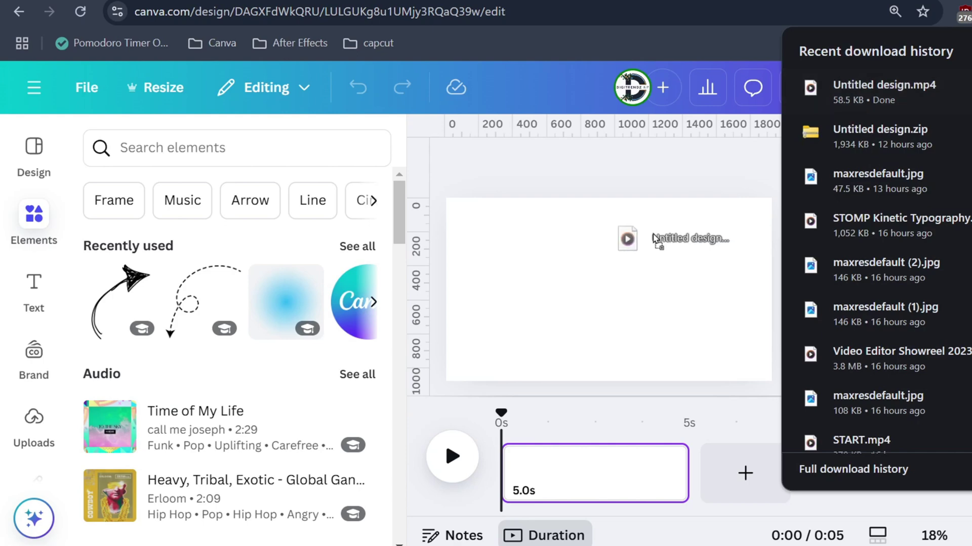
drag(583, 267, 633, 187)
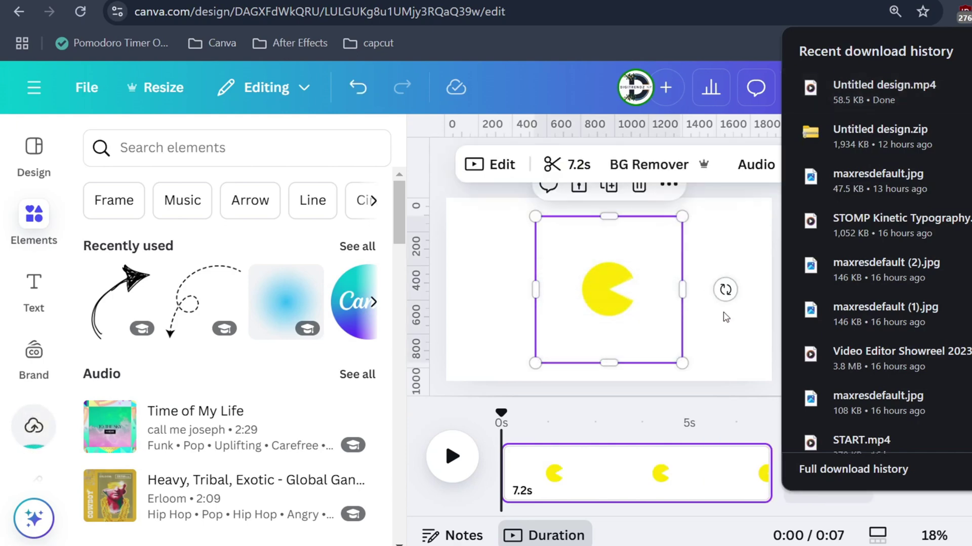
- Enlarge and crop the Pac-Man video on the page, and remove its background with BG Remover
click(747, 310)
click(671, 277)
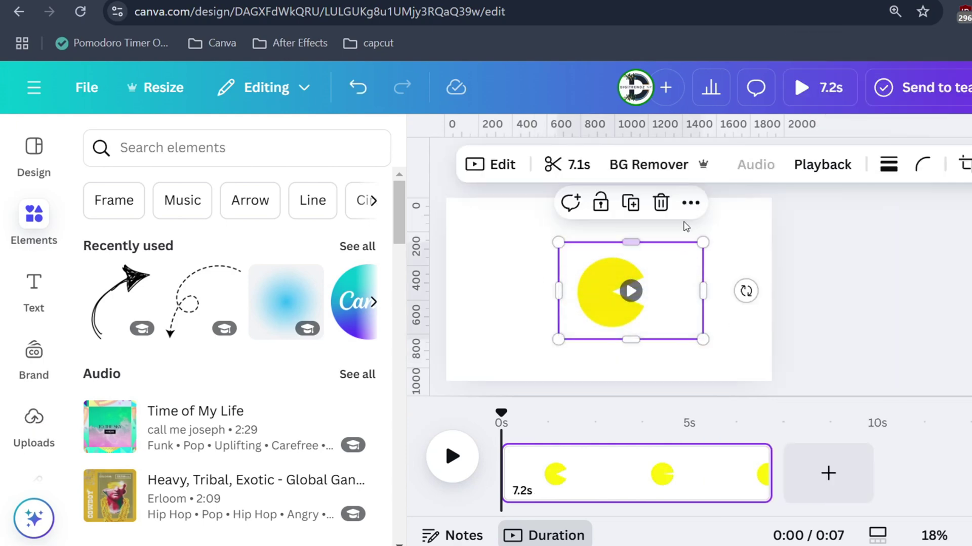
click(663, 176)
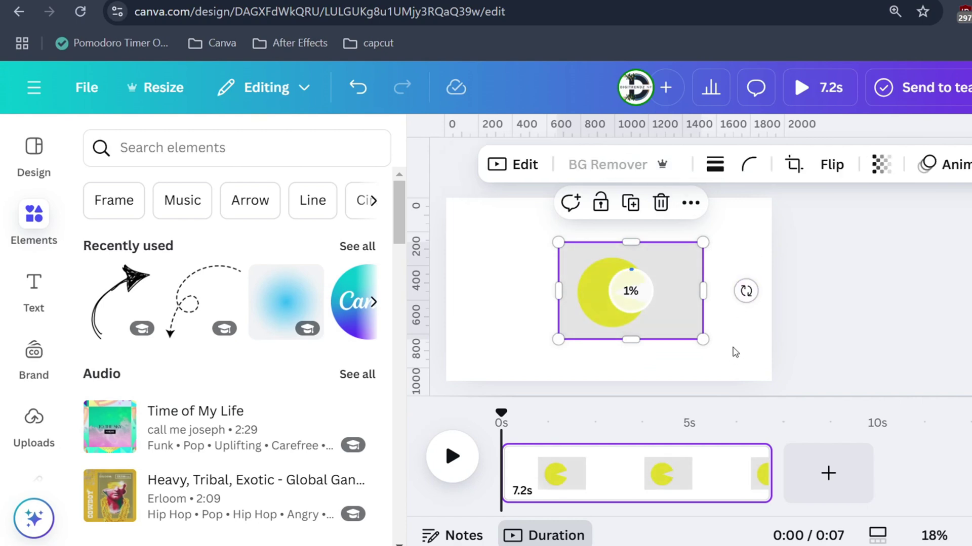
- Set the video page's background color to black (#000000)
click(713, 261)
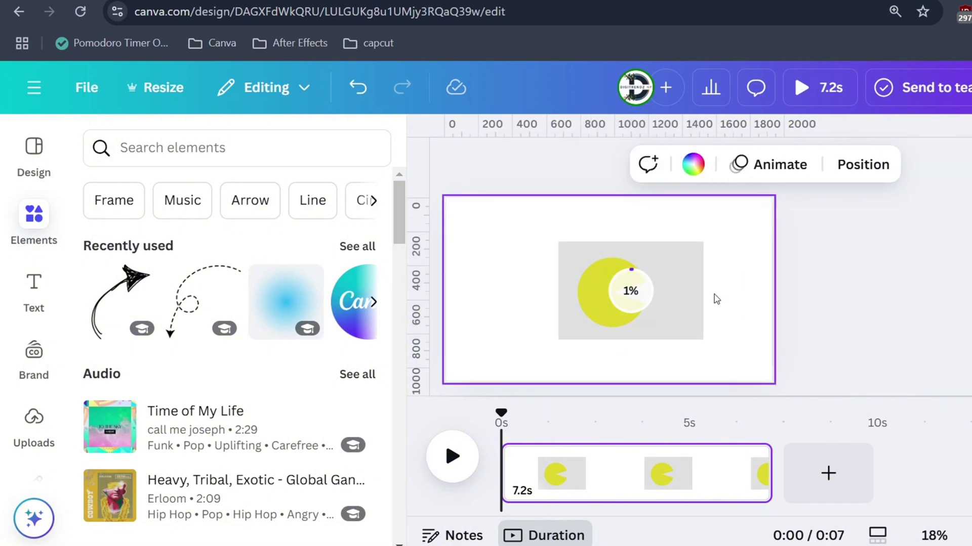
click(692, 164)
click(256, 414)
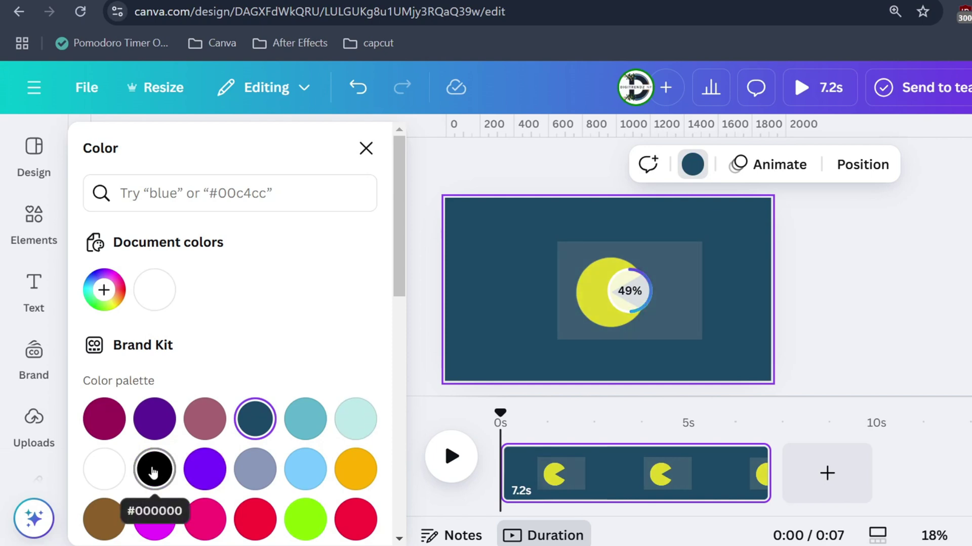
click(153, 473)
click(834, 279)
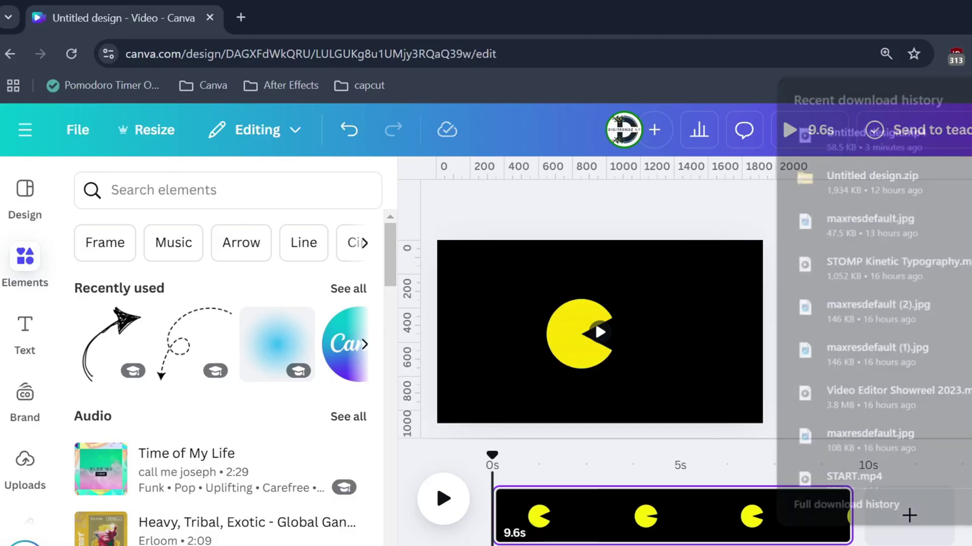
- Bring the downloaded Untitled design.mp4 into the CapCut timeline and enlarge the preview area
drag(889, 145, 542, 544)
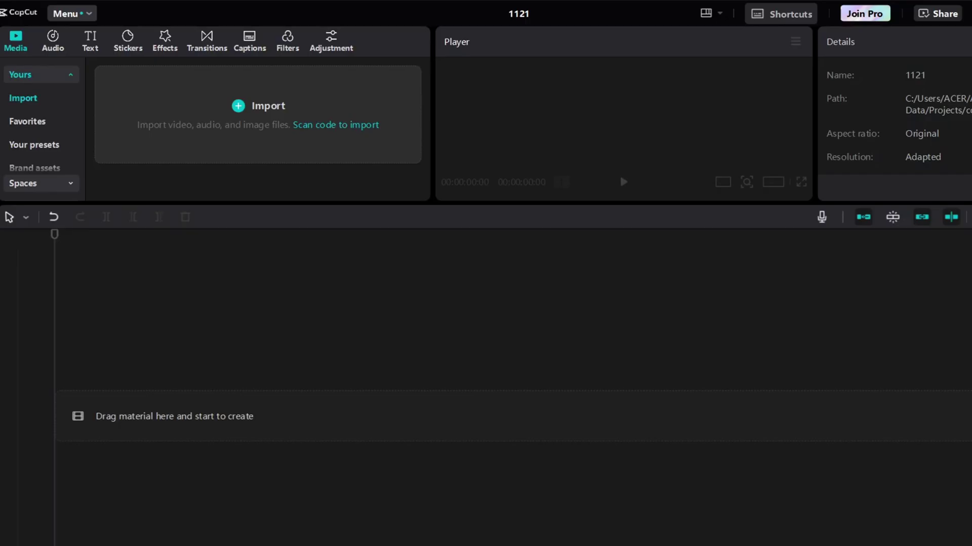
drag(210, 393, 199, 395)
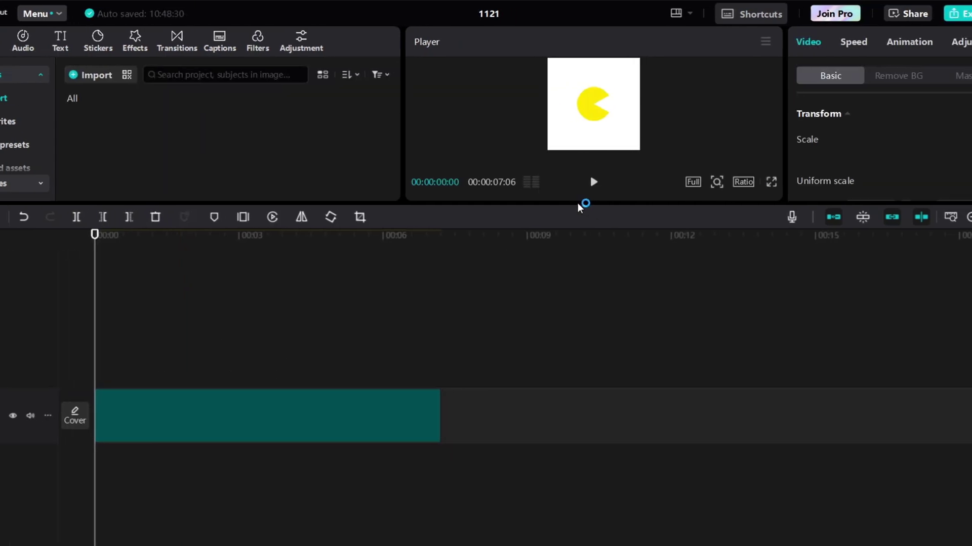
drag(539, 204, 457, 364)
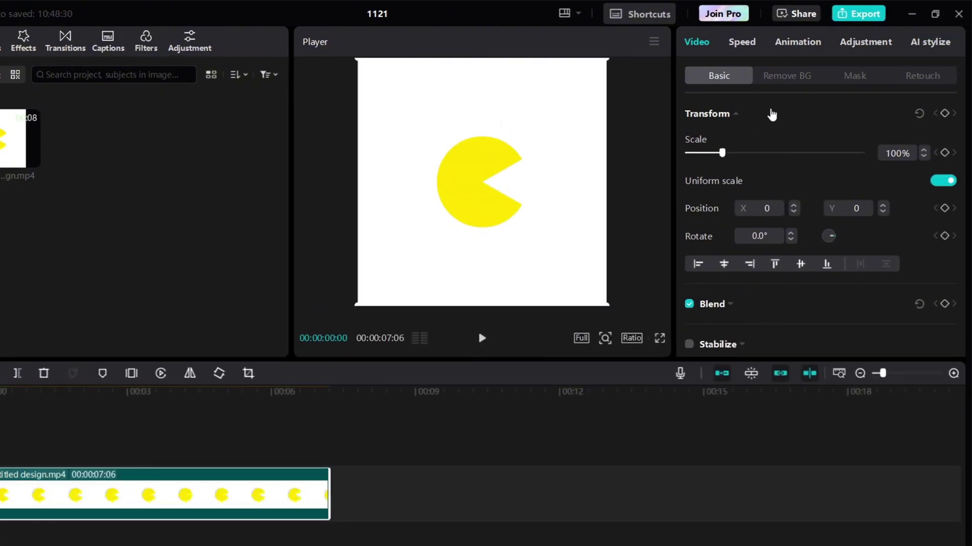
- Remove the clip's white background with Chroma key by sampling the white around Pac-Man
click(770, 76)
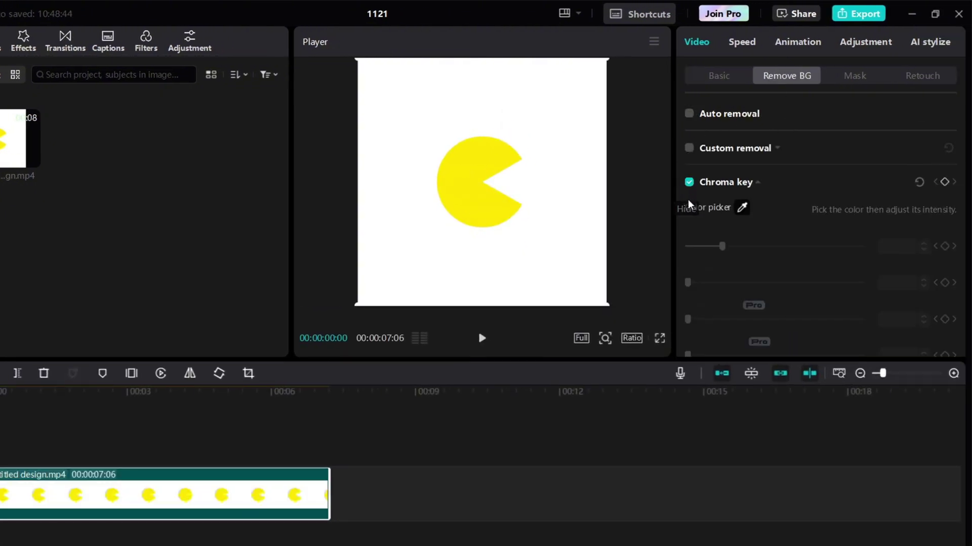
click(742, 208)
click(564, 211)
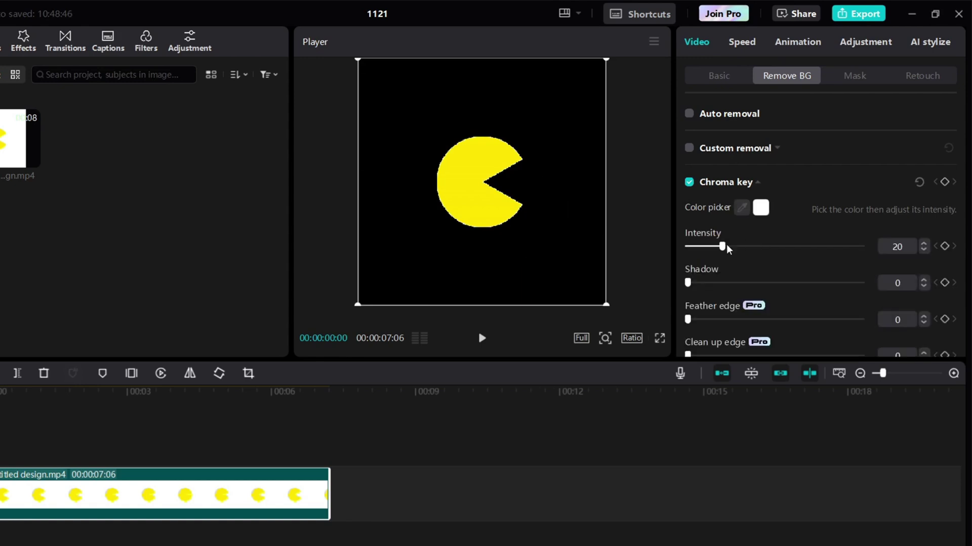
mouse_move(868, 254)
mouse_down()
mouse_move(631, 257)
mouse_move(864, 255)
mouse_up()
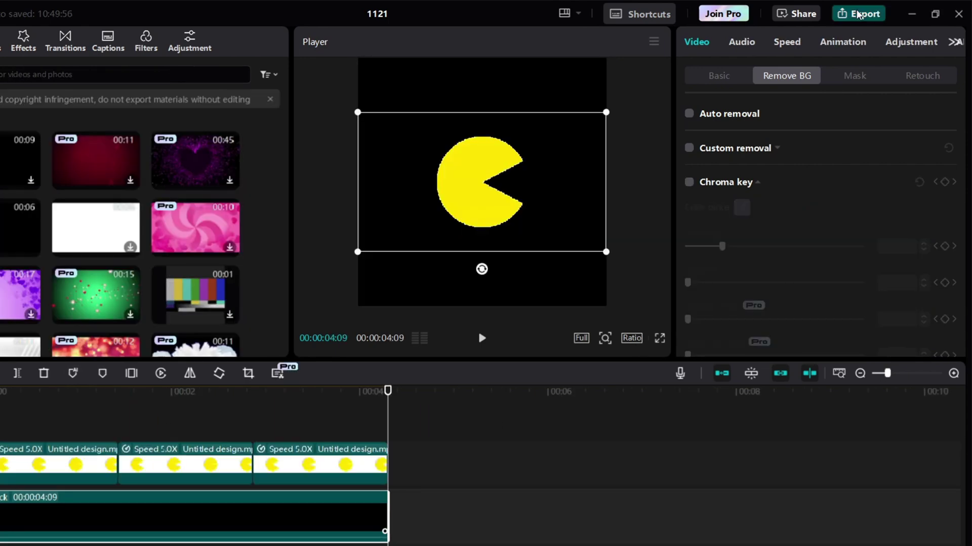
- Export the CapCut video, open its output folder, and bring the exported file into the Canva video design
click(859, 15)
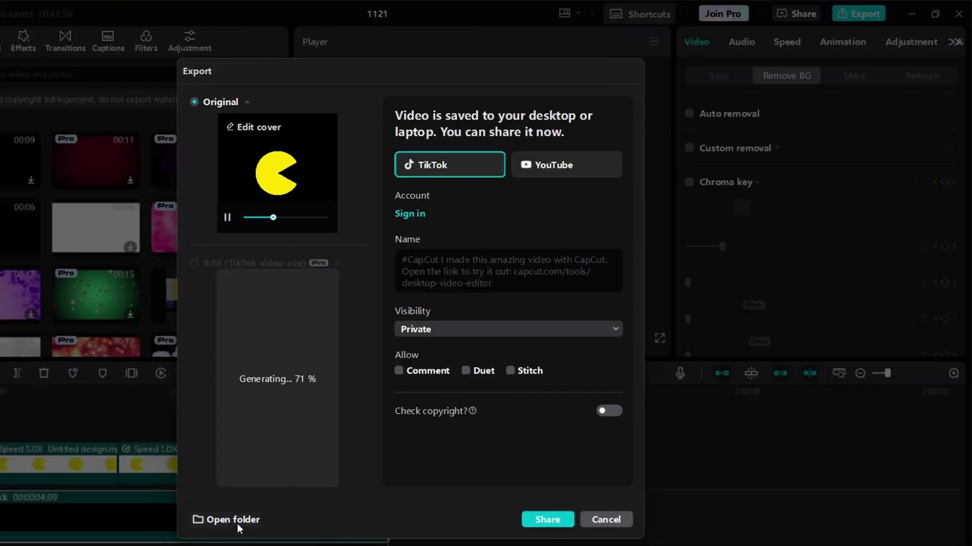
click(233, 520)
drag(86, 140, 531, 545)
drag(294, 484, 502, 401)
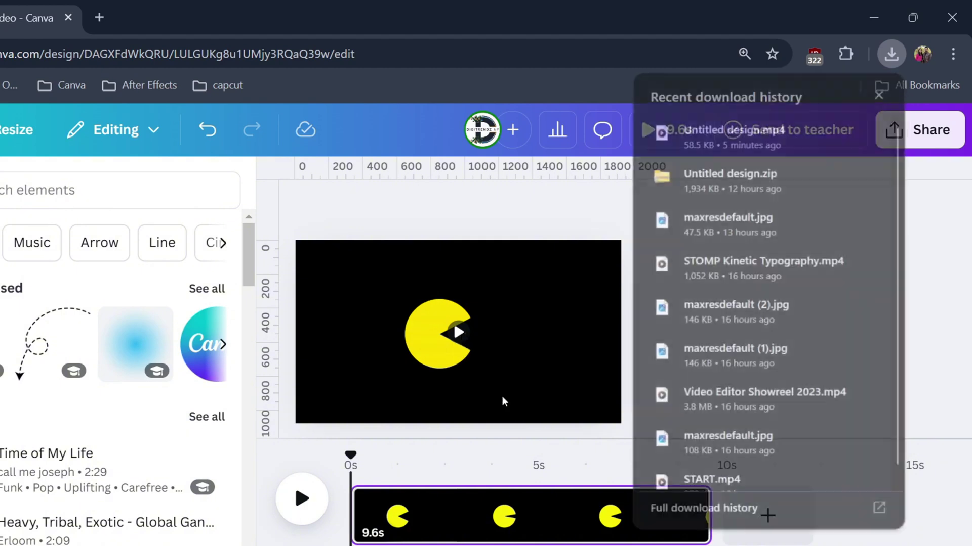
- Shrink the new Pac-Man video to about 690 × 690 and move it to the page's lower-left corner
drag(469, 285, 379, 310)
drag(442, 282, 410, 310)
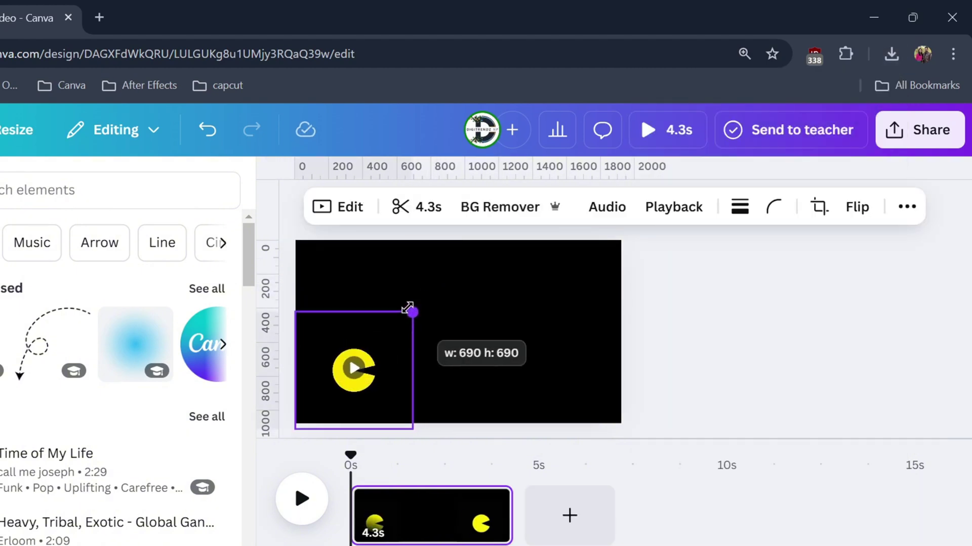
click(514, 380)
mouse_move(318, 341)
mouse_down()
mouse_move(320, 329)
mouse_move(325, 343)
mouse_up()
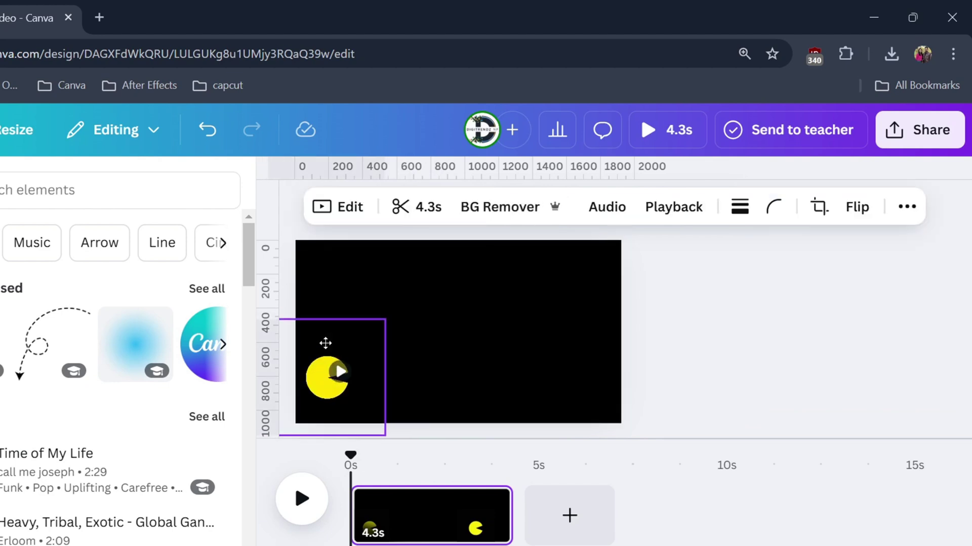
click(472, 343)
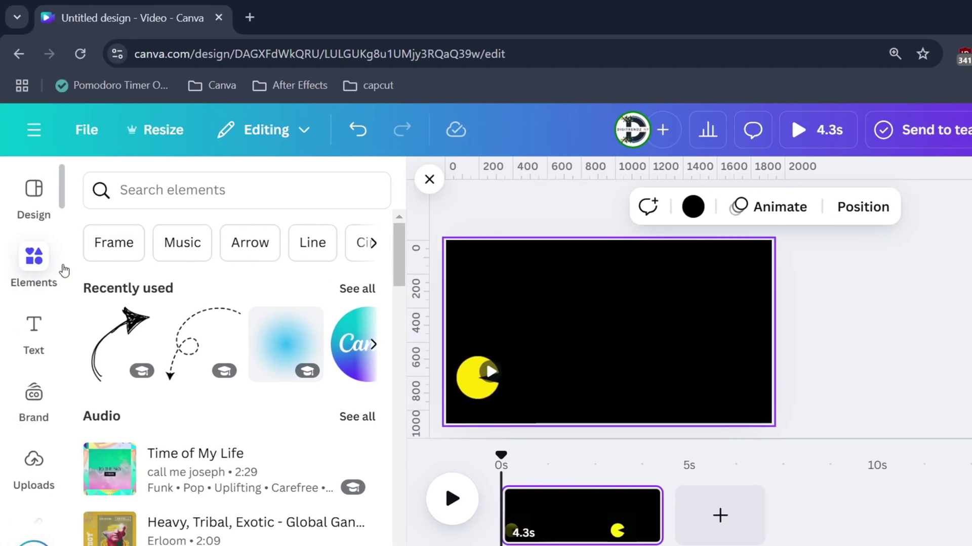
- Search the elements for "pacman" graphics and add the row of four pixel ghosts to the page
click(173, 187)
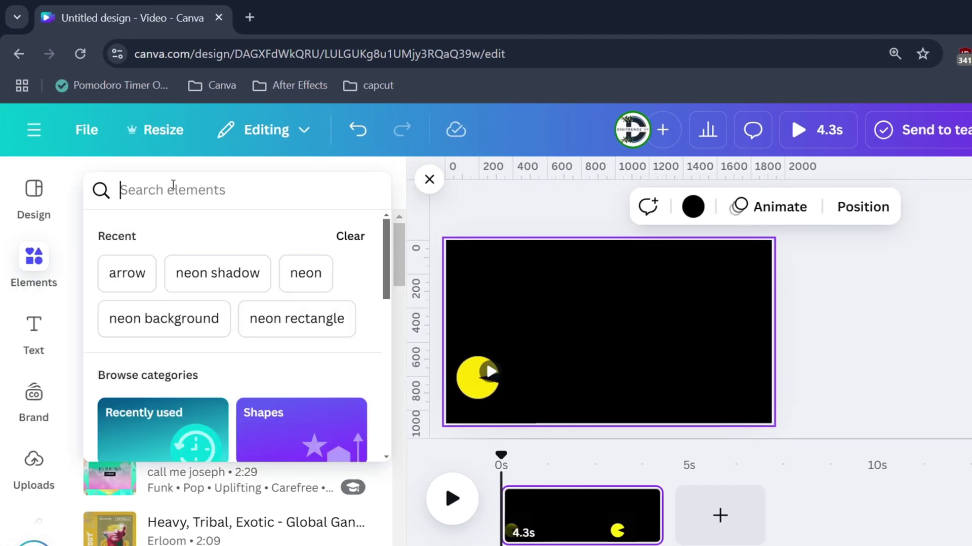
text(pacman)
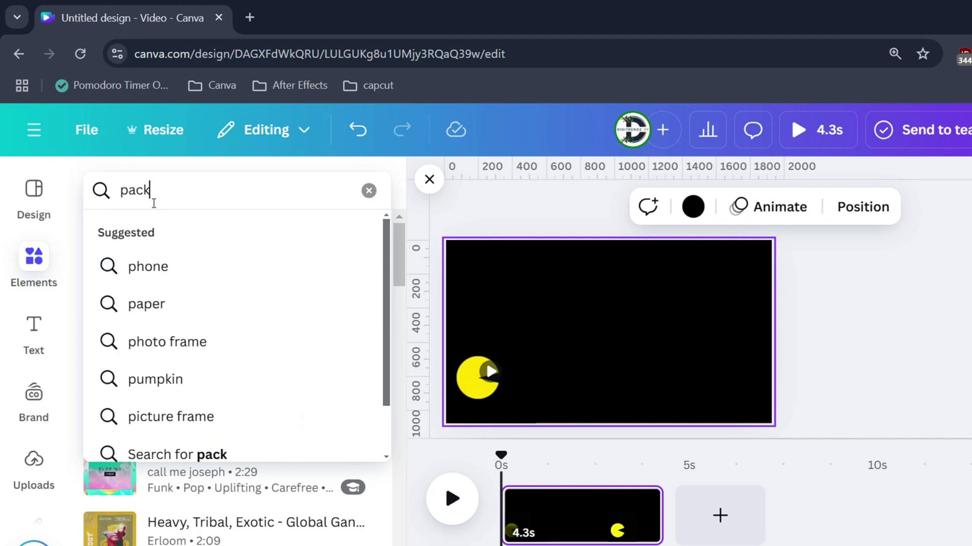
key(Return)
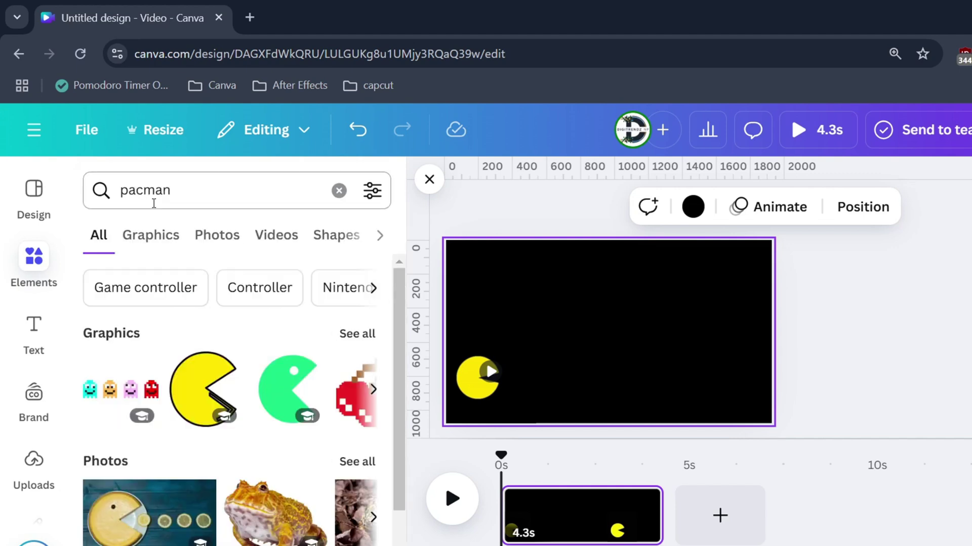
click(151, 234)
click(129, 369)
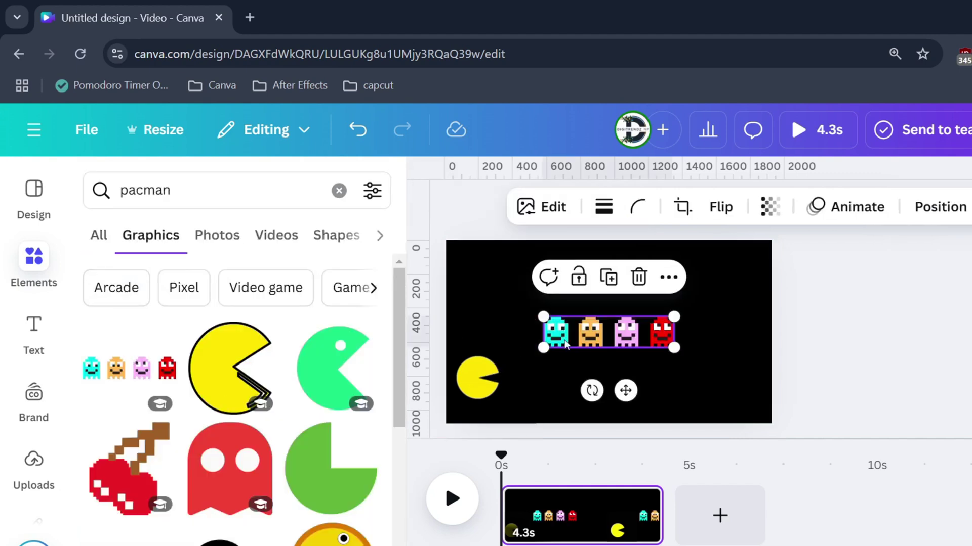
- Shrink the row of ghosts and place it slightly above the center of the page
drag(565, 344, 568, 309)
mouse_move(628, 322)
mouse_down()
mouse_move(616, 318)
mouse_move(623, 325)
mouse_up()
click(512, 386)
click(619, 325)
- Crop the Pac-Man video tightly around the character, scale it down, and place it near the page's lower-left corner
drag(485, 378, 540, 365)
drag(506, 309, 506, 332)
drag(506, 422, 505, 396)
mouse_move(505, 338)
mouse_down()
mouse_move(504, 350)
mouse_move(505, 341)
mouse_up()
drag(521, 346, 494, 354)
drag(513, 341, 479, 378)
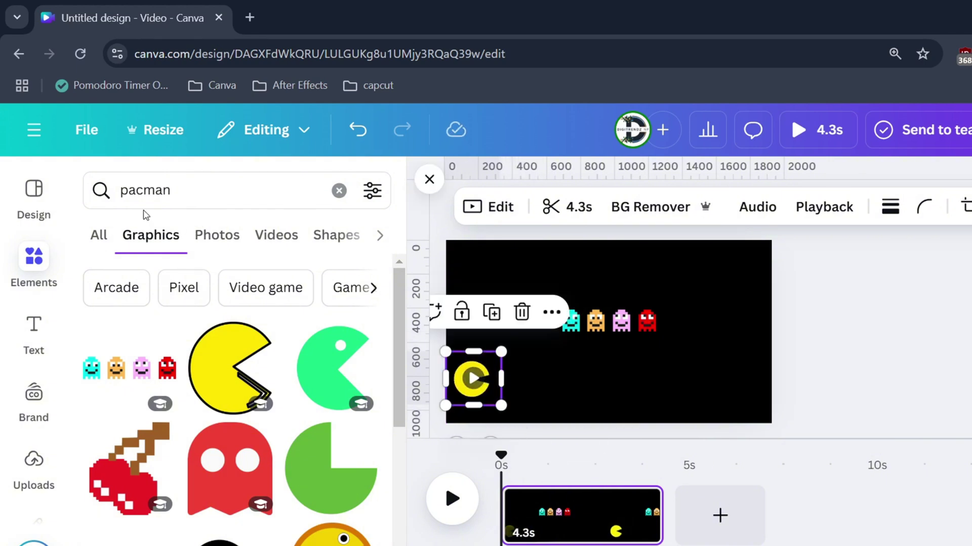
- Search for "neon rectangle" and add the cyan neon frame around the four ghosts
text(neon rectangle)
key(Return)
click(130, 368)
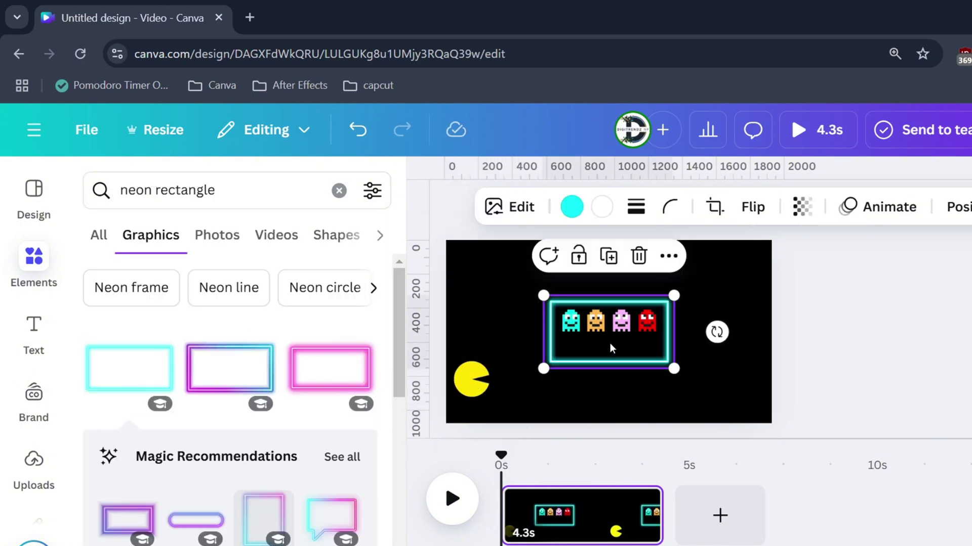
drag(612, 338, 601, 327)
- Add the blue-purple rounded neon bar as a small upright shape on both sides of the ghost frame
scroll(203, 404, down, 2)
click(196, 434)
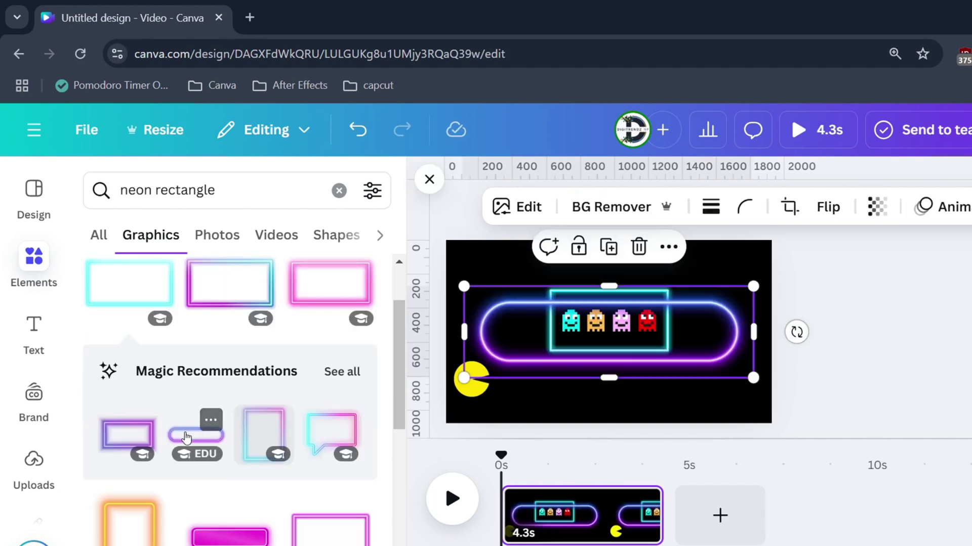
drag(750, 286, 531, 357)
drag(494, 402, 714, 306)
click(510, 250)
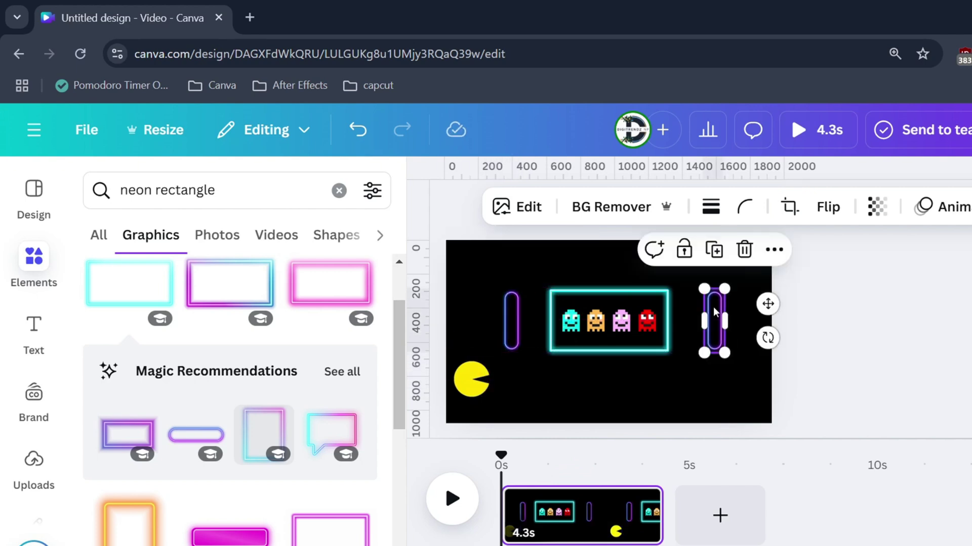
- Add the three-sided magenta neon bracket, rotate and enlarge it to nearly full page height, and align it along the right edge
scroll(130, 282, down, 5)
click(131, 278)
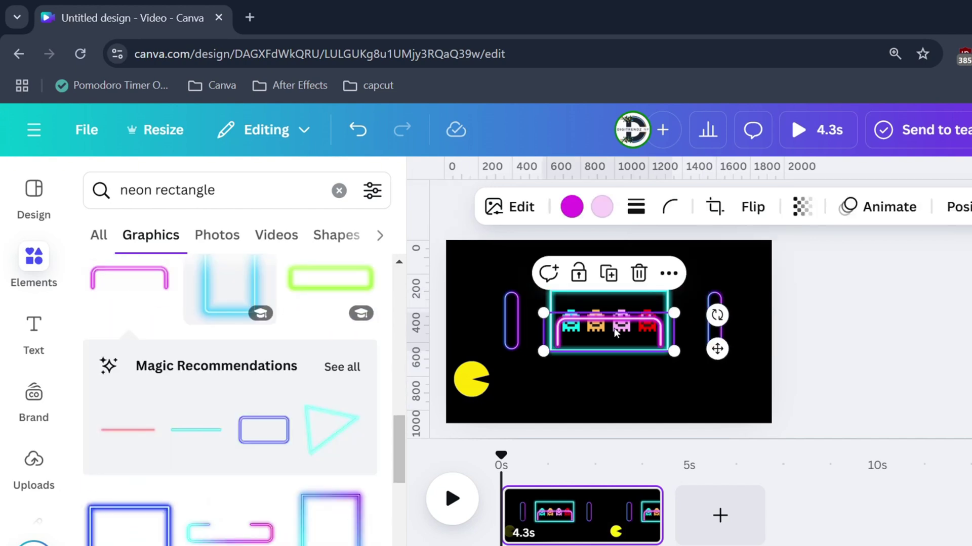
drag(609, 320, 705, 320)
drag(813, 315, 729, 451)
drag(706, 339, 736, 339)
drag(716, 267, 707, 235)
drag(745, 317, 743, 333)
drag(753, 413, 768, 413)
drag(749, 372, 755, 358)
drag(767, 421, 774, 438)
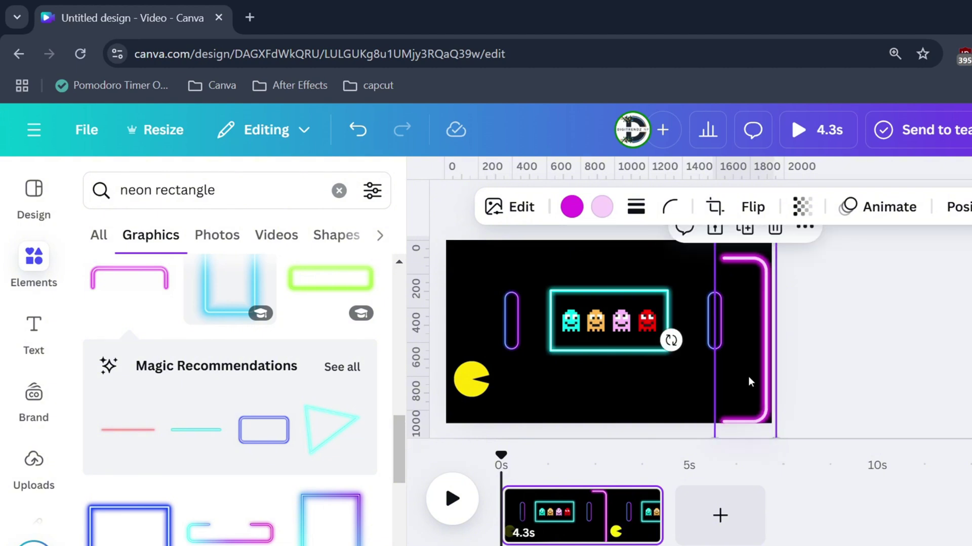
drag(768, 321, 765, 315)
- Duplicate the magenta bracket, move the copy toward the left half of the page, and flip it horizontally
scroll(749, 234, down, 2)
click(712, 254)
drag(715, 336, 570, 336)
click(767, 212)
click(745, 254)
- Move Pac-Man below the ghost frame and align the flipped magenta bracket along the page's left edge
click(578, 379)
scroll(578, 379, up, 1)
click(492, 373)
drag(492, 374, 582, 373)
drag(547, 364, 479, 365)
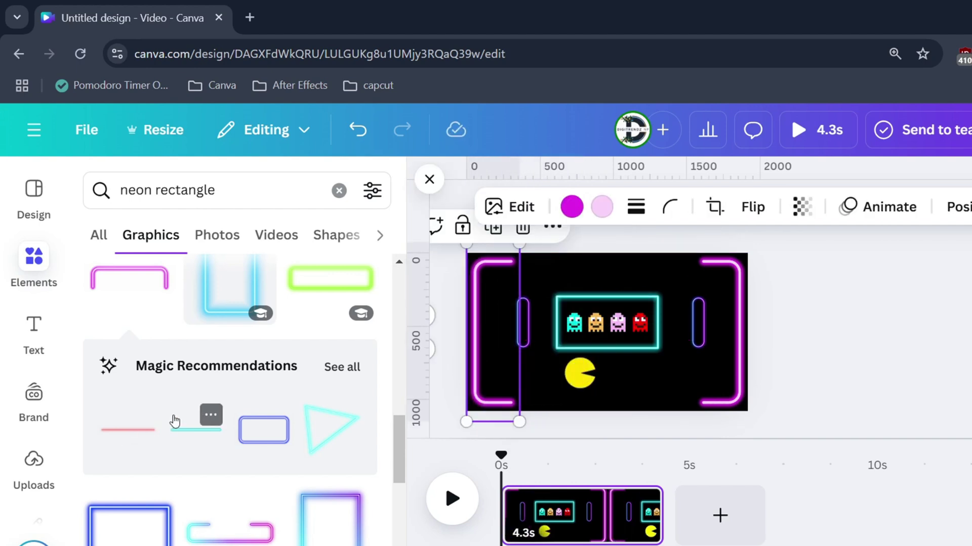
- Add the straight red neon line and stretch it along the page's top edge between the two magenta brackets
click(128, 429)
drag(582, 334, 533, 266)
drag(614, 270, 733, 288)
drag(681, 276, 673, 266)
scroll(679, 264, up, 2)
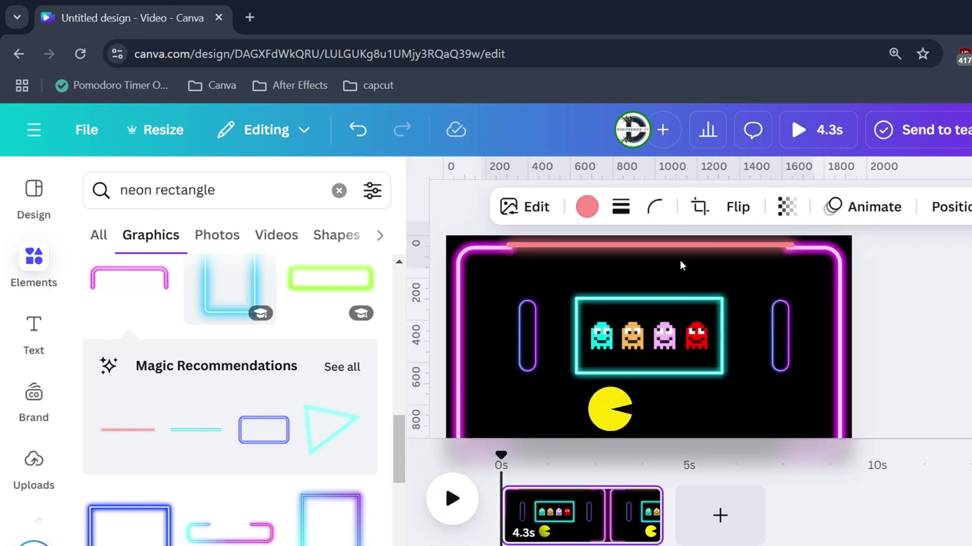
- Align the top neon line with the brackets, color it light pink, and place a copy along the bottom edge
key(Down)
key(Down)
key(Down)
key(Down)
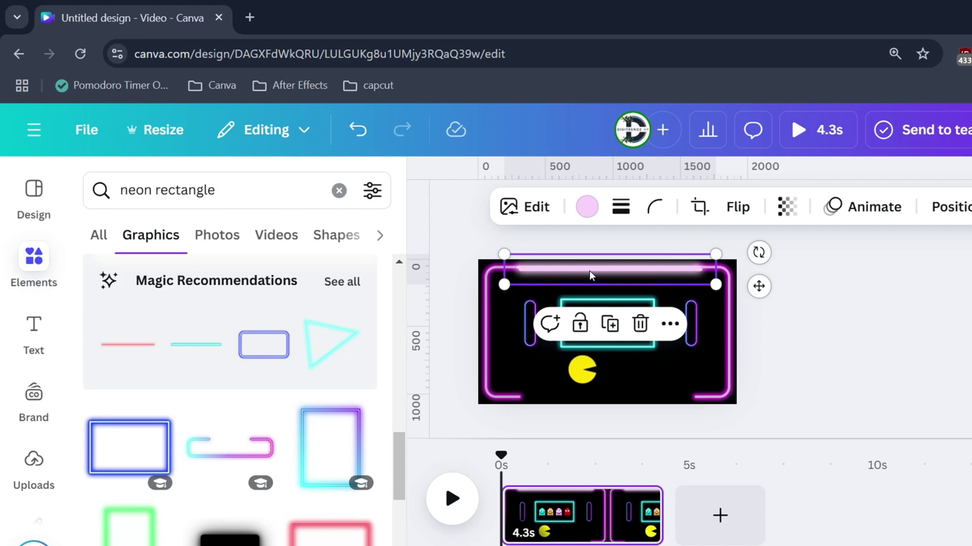
drag(591, 273, 581, 380)
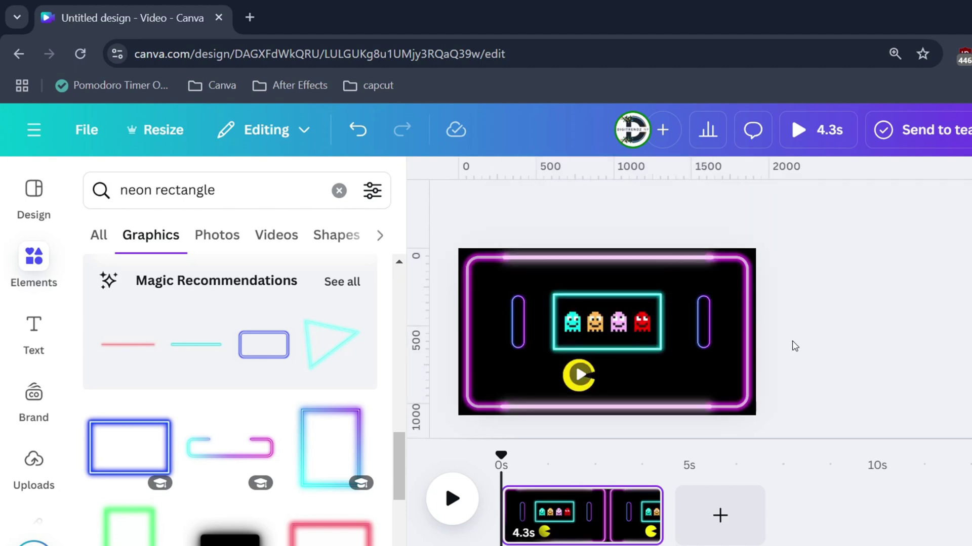
- Resize the Pac-Man video and position it inside the lower-left part of the neon border, below the left upright bar
scroll(678, 372, up, 2)
drag(589, 383, 496, 374)
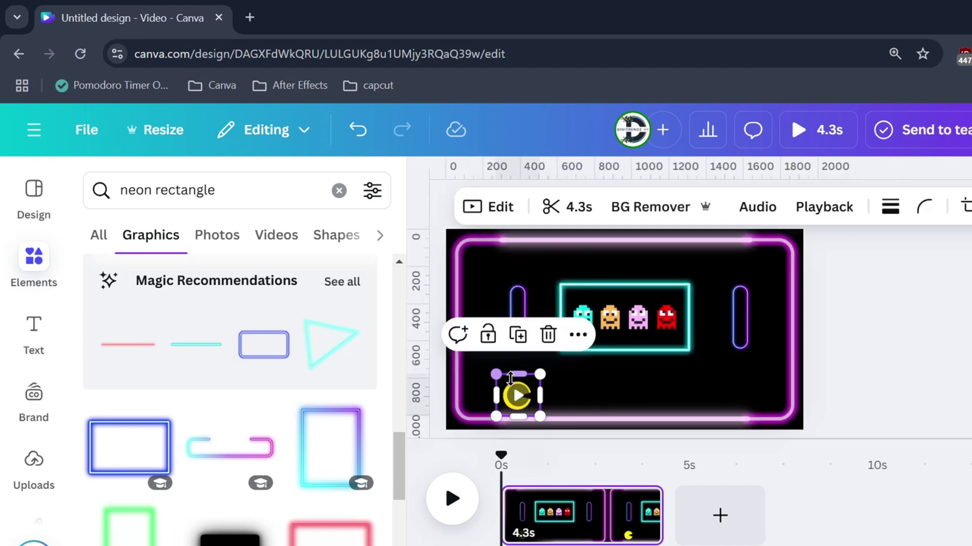
click(565, 412)
scroll(565, 405, up, 1)
scroll(564, 397, down, 1)
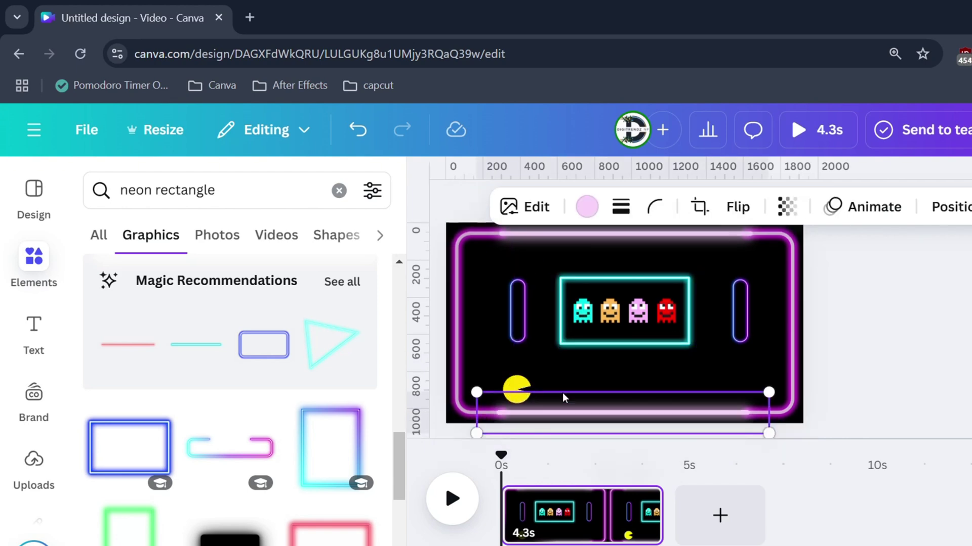
scroll(590, 395, down, 2)
scroll(590, 396, down, 1)
click(575, 325)
click(581, 278)
click(553, 366)
mouse_move(542, 356)
mouse_down()
mouse_move(527, 333)
mouse_move(530, 345)
mouse_up()
scroll(546, 345, up, 4)
drag(514, 359, 525, 358)
drag(540, 342, 509, 364)
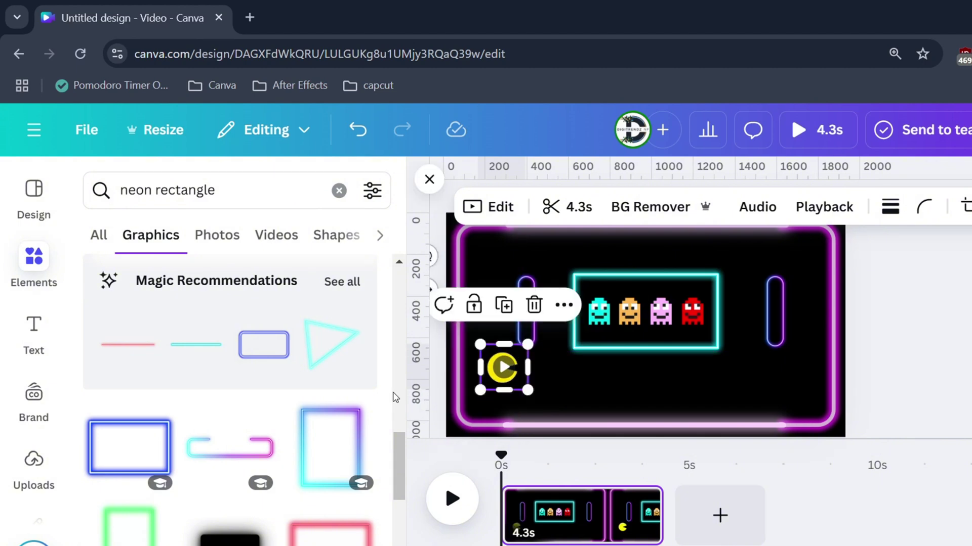
- Add cyan neon lines above and below the ghost frame, and recenter the ghosts inside the frame
click(196, 355)
drag(620, 327, 603, 279)
scroll(609, 373, down, 2)
click(613, 351)
drag(618, 349, 622, 354)
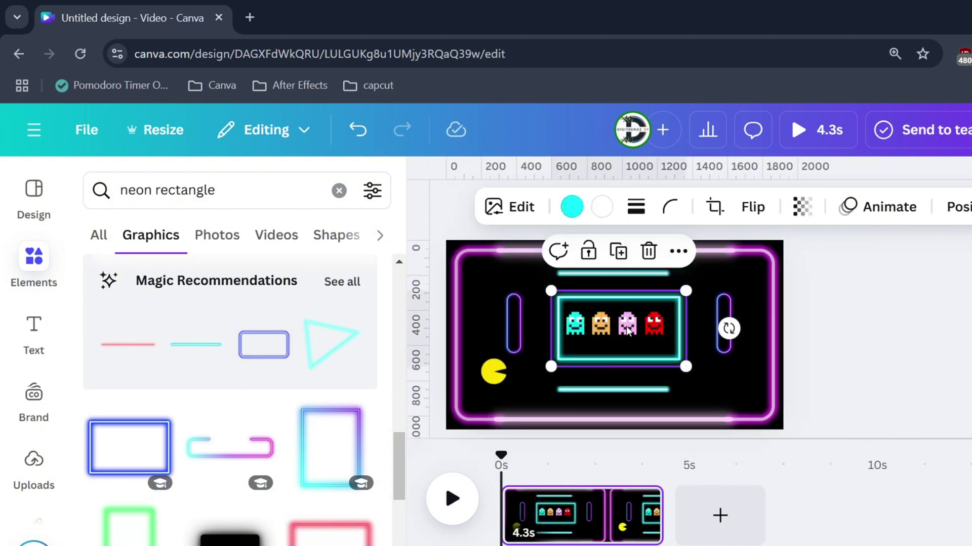
key(Escape)
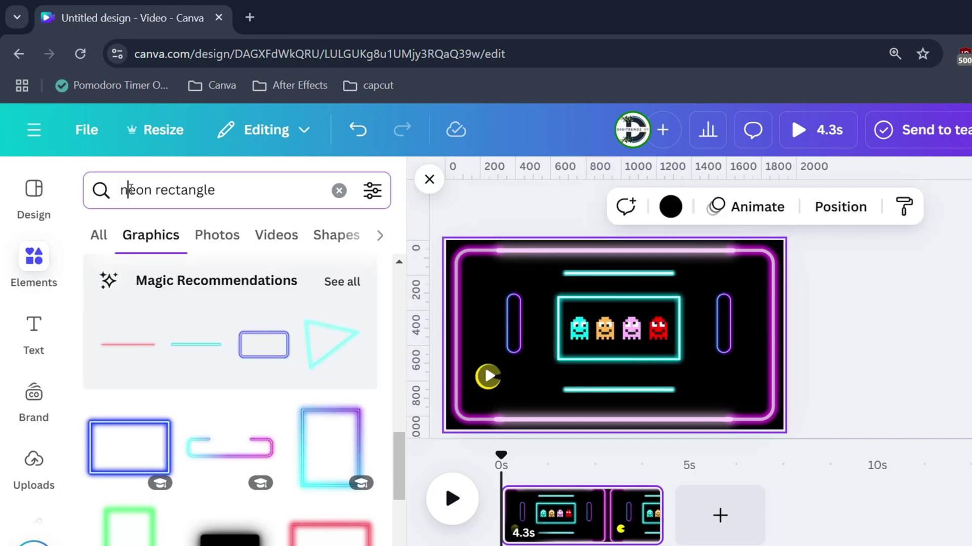
- Add a circle shape, shrink it to a small dot, and place it just above the right end of the lower cyan line
text(c)
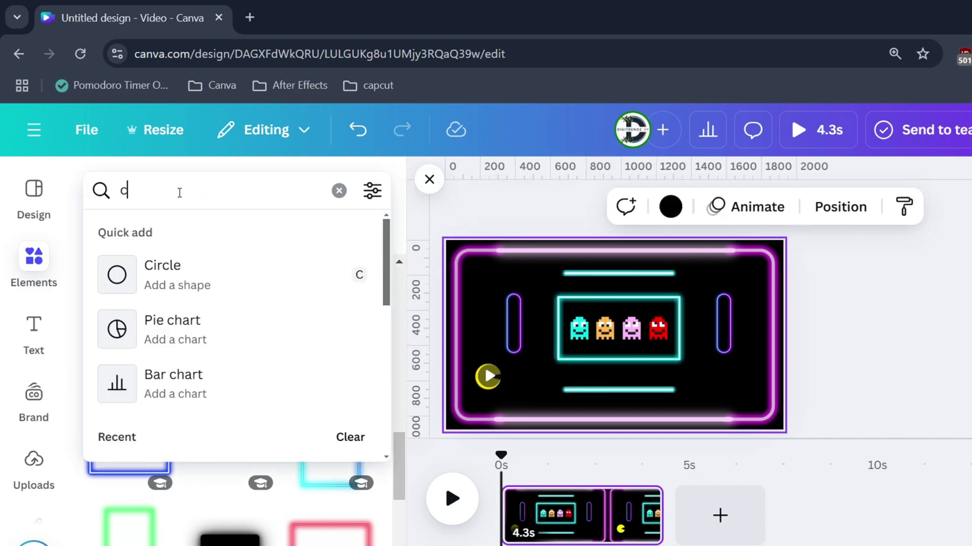
click(175, 267)
drag(586, 307, 619, 339)
scroll(726, 364, up, 2)
drag(712, 326, 758, 361)
drag(742, 348, 753, 358)
scroll(754, 361, up, 2)
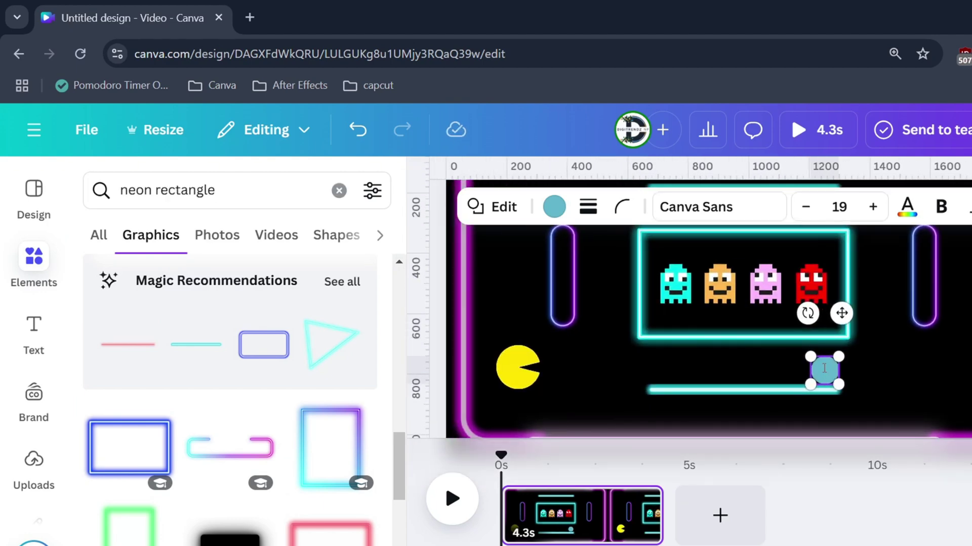
- Shrink the small circle further, reposition it above the lower cyan line's right end, and color it yellow
drag(824, 370, 812, 366)
drag(827, 381, 819, 363)
click(554, 207)
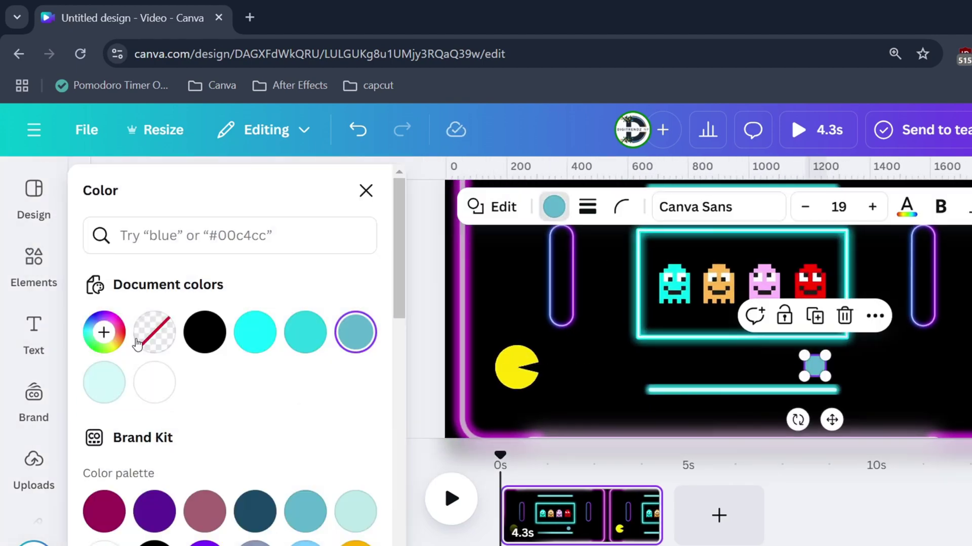
click(356, 542)
scroll(303, 430, down, 3)
click(155, 405)
click(909, 375)
- Duplicate the yellow dot, placing copies in a row with Pac-Man near the lower cyan line's end and beside the ghost frame
scroll(861, 374, down, 2)
click(718, 369)
click(721, 322)
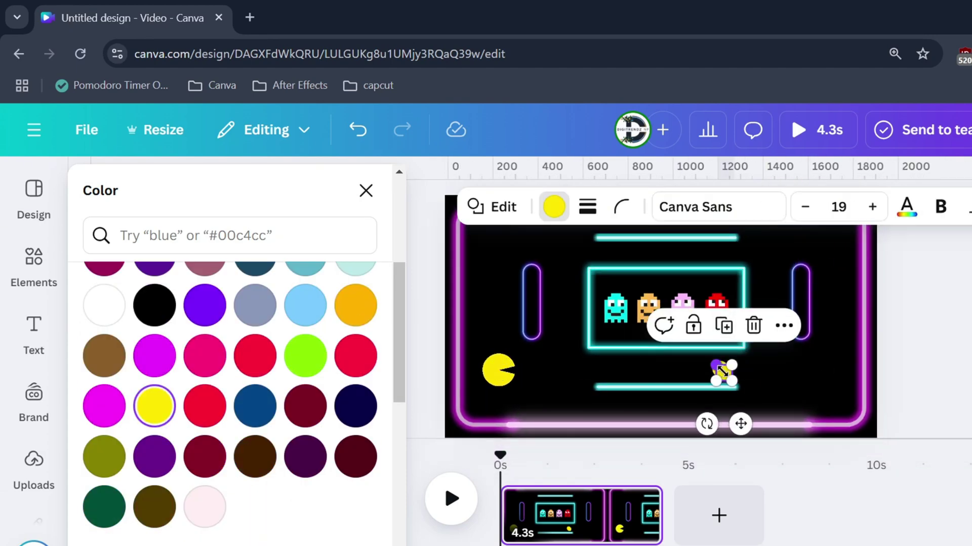
scroll(724, 371, up, 2)
drag(848, 382, 821, 384)
mouse_move(889, 378)
mouse_down()
mouse_move(865, 376)
mouse_move(900, 379)
mouse_up()
mouse_move(835, 380)
mouse_down()
mouse_move(873, 381)
mouse_move(834, 381)
mouse_up()
mouse_move(903, 379)
alt+mouse_down()
mouse_move(905, 300)
mouse_move(914, 377)
alt+mouse_up()
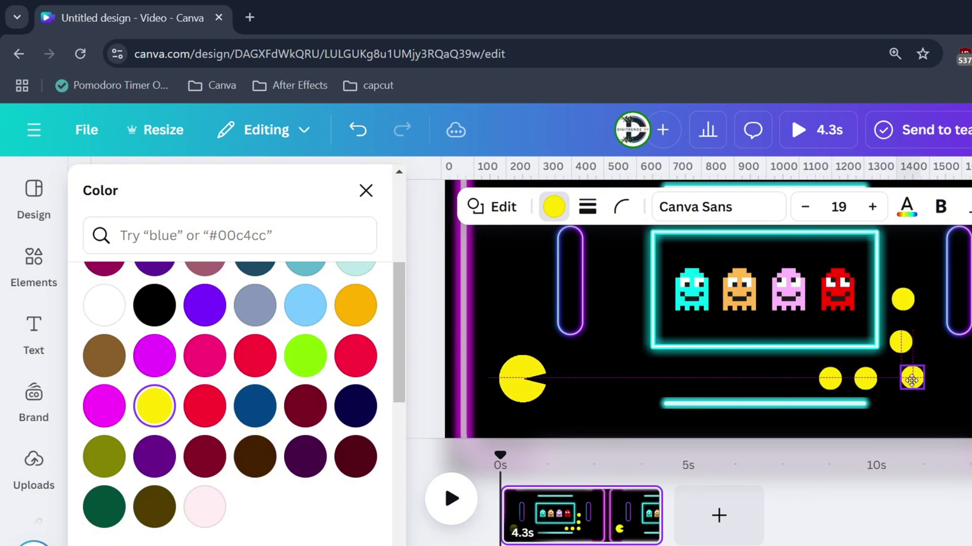
- Align the dots right of the ghost frame into a vertical column that reaches up to the frame's upper edge
click(899, 340)
drag(902, 340, 912, 339)
scroll(911, 359, up, 2)
drag(903, 392, 912, 393)
- Place copies of the dot in a row between the ghost frame and the upper cyan line, continuing toward the left border
drag(912, 389, 841, 294)
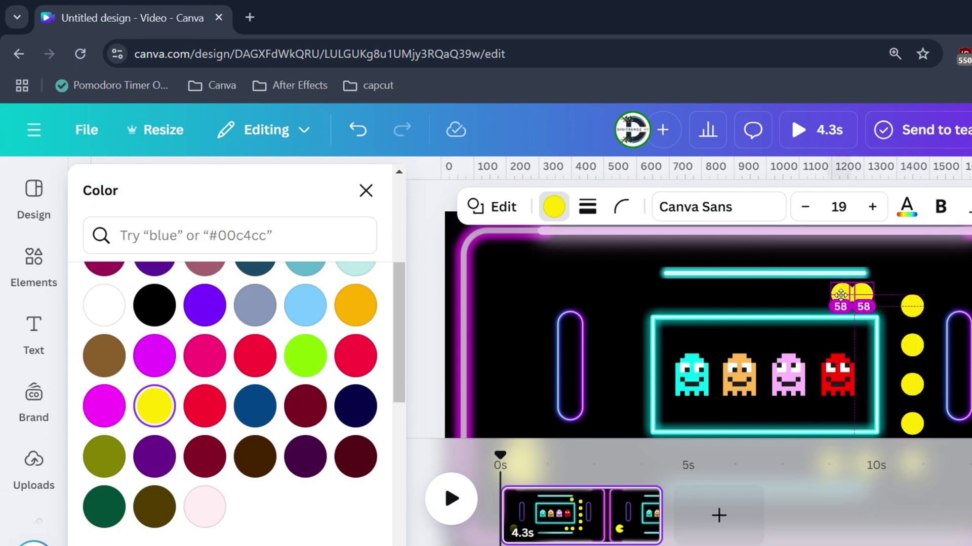
drag(771, 298, 776, 295)
drag(776, 294, 510, 363)
scroll(559, 306, down, 1)
scroll(558, 305, up, 2)
scroll(512, 365, down, 3)
scroll(513, 365, up, 2)
click(513, 354)
click(510, 240)
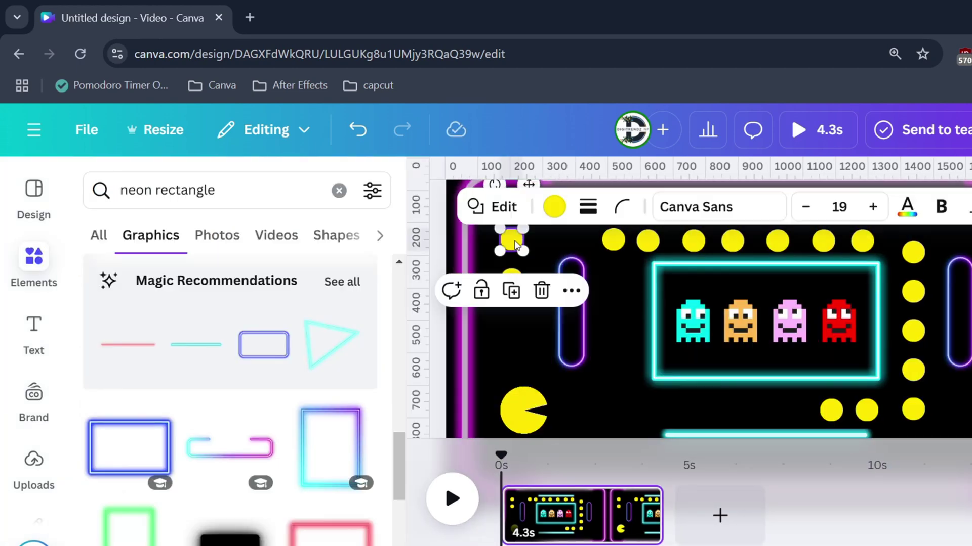
- Extend the dot row above the left upright bar and line up the dots at its left end over Pac-Man
mouse_move(510, 240)
mouse_down()
mouse_move(563, 240)
mouse_move(524, 243)
mouse_up()
drag(563, 243, 567, 243)
scroll(546, 304, up, 2)
click(514, 349)
scroll(512, 324, down, 1)
drag(511, 283, 523, 283)
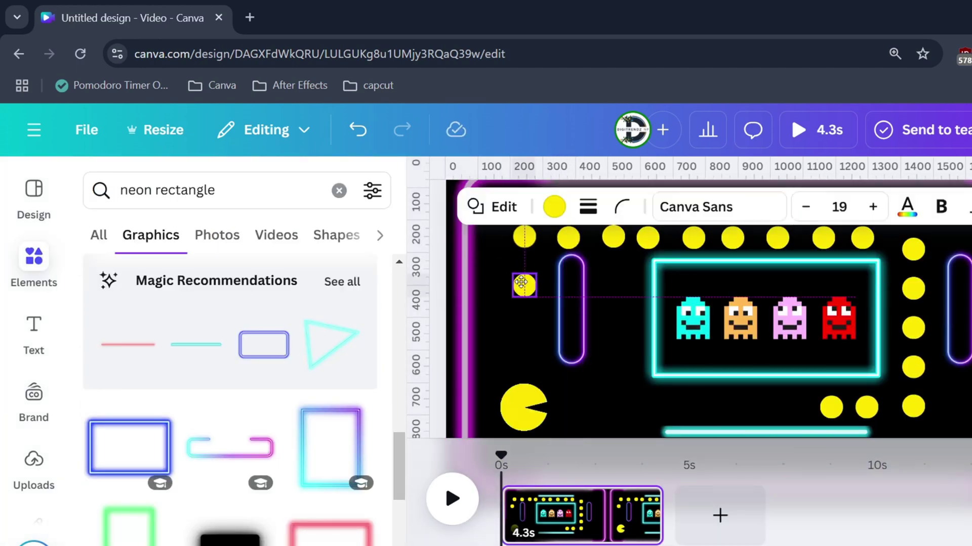
- Even out the spacing of the dots in the upper row and in the column right of the ghost frame
scroll(607, 304, up, 2)
drag(906, 334, 905, 321)
drag(912, 375, 915, 368)
drag(648, 324, 610, 324)
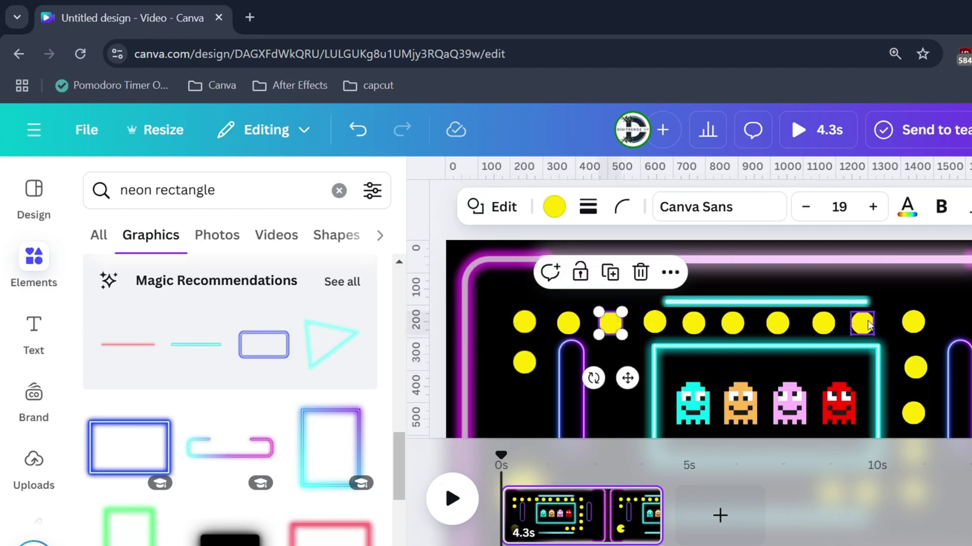
drag(862, 324, 867, 324)
click(818, 326)
- Delete the two dots left of the left upright bar
scroll(809, 332, down, 2)
scroll(809, 332, down, 3)
click(494, 313)
shift+click(494, 289)
key(Delete)
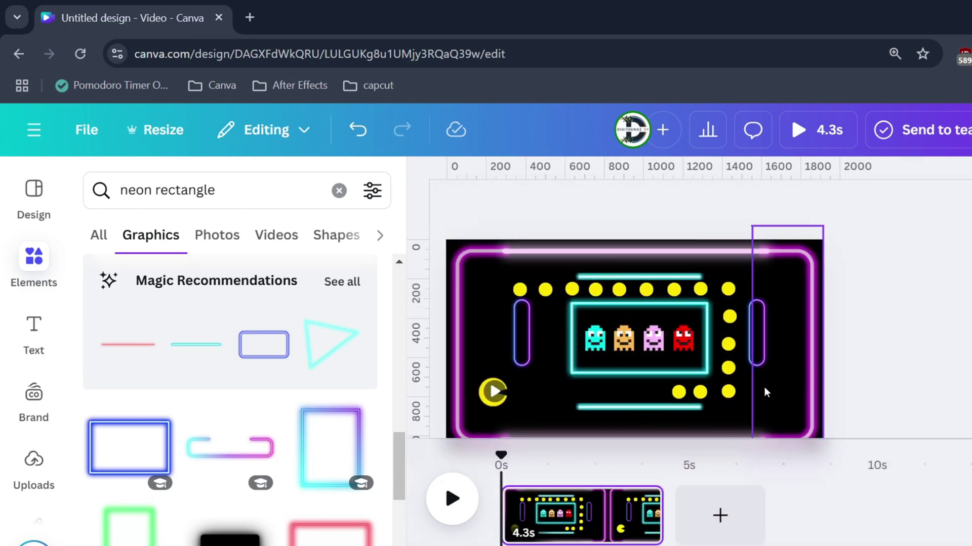
- Copy dots above the right upright bar and down its right side in a second vertical column
drag(728, 369, 761, 290)
scroll(759, 293, up, 3)
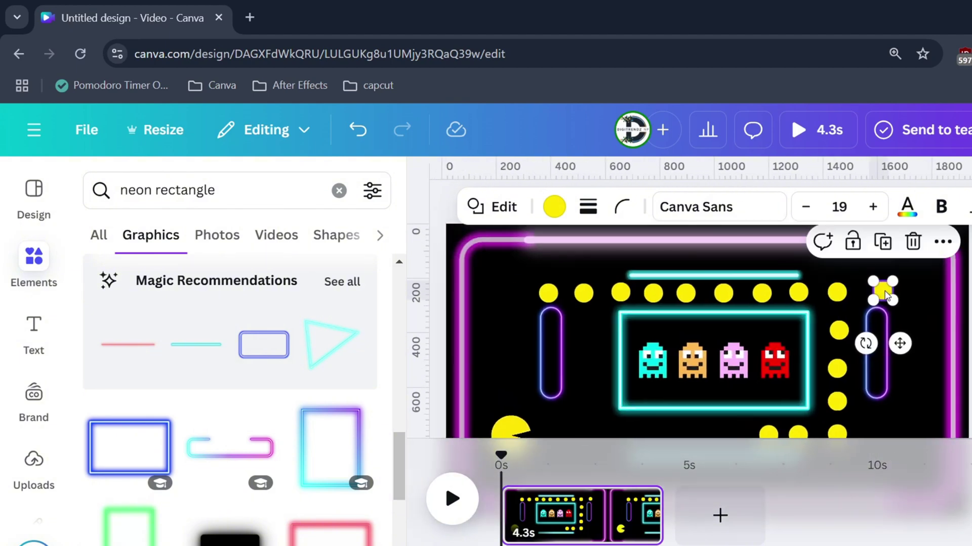
drag(883, 292, 922, 292)
drag(922, 292, 922, 333)
drag(922, 333, 922, 404)
drag(922, 403, 924, 428)
- Fill in two rows of dots below the right upright bar, linking the two vertical columns
scroll(923, 384, down, 2)
drag(923, 343, 883, 350)
drag(883, 349, 883, 390)
drag(883, 390, 837, 388)
drag(836, 388, 922, 391)
drag(919, 343, 923, 349)
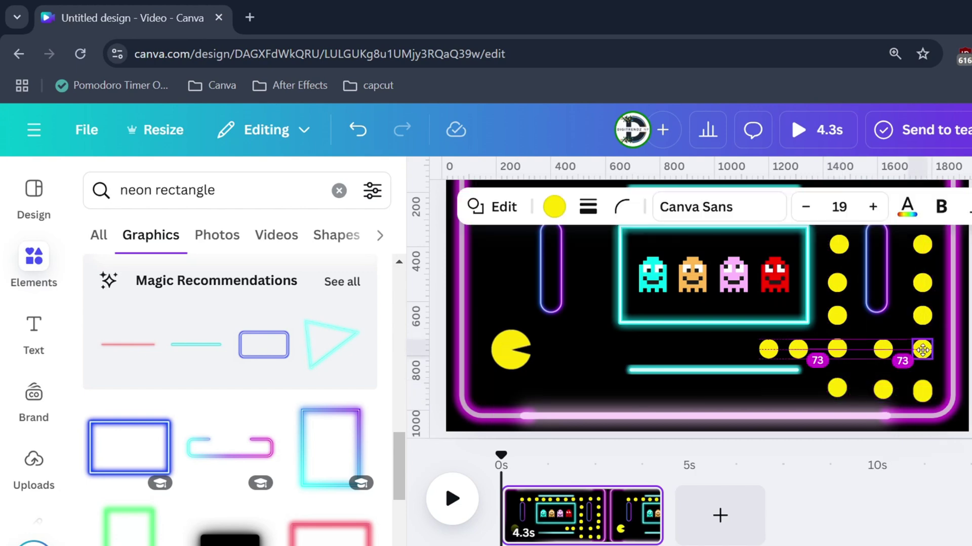
scroll(830, 387, down, 3)
click(830, 388)
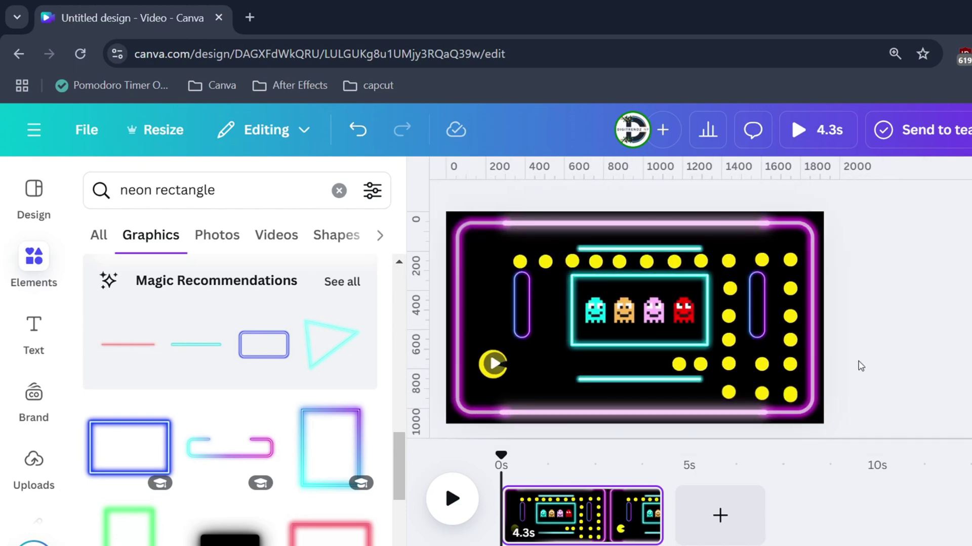
- Shift the dot at the lower cyan line's right end slightly right and delete the dot to its left
click(536, 369)
drag(700, 364, 704, 364)
click(871, 376)
click(677, 367)
key(Delete)
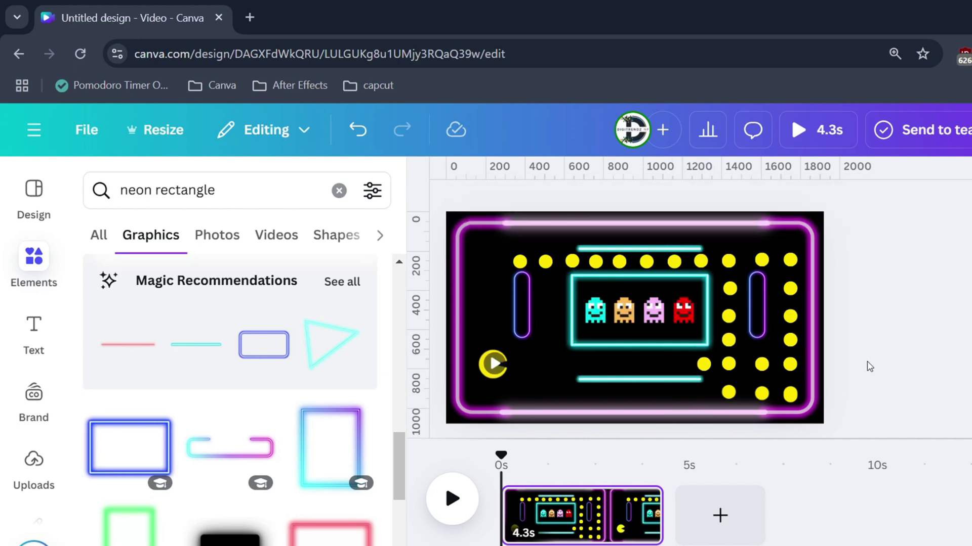
click(704, 364)
click(438, 367)
click(703, 365)
- Create a custom animation moving Pac-Man right along the lower lane toward the dots, with the Smooth movement style
click(499, 377)
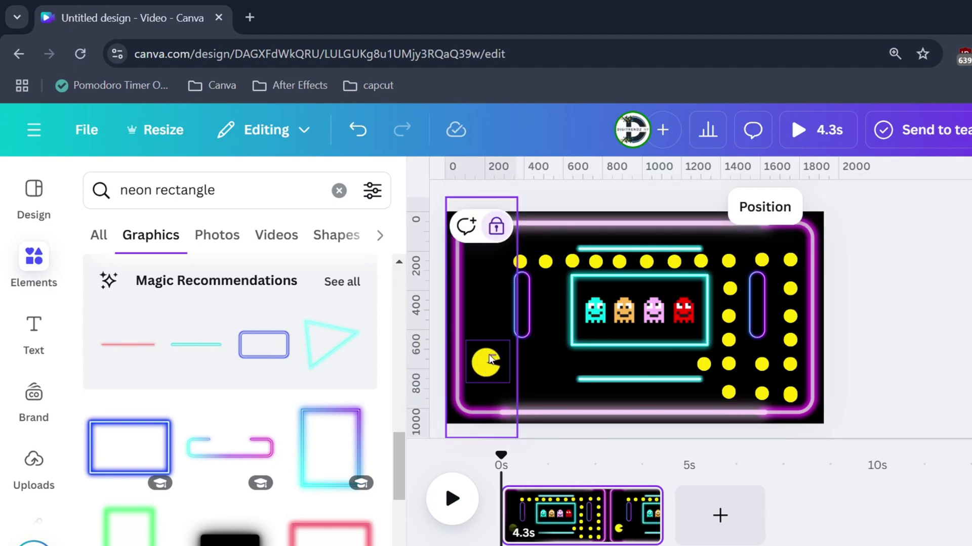
click(890, 245)
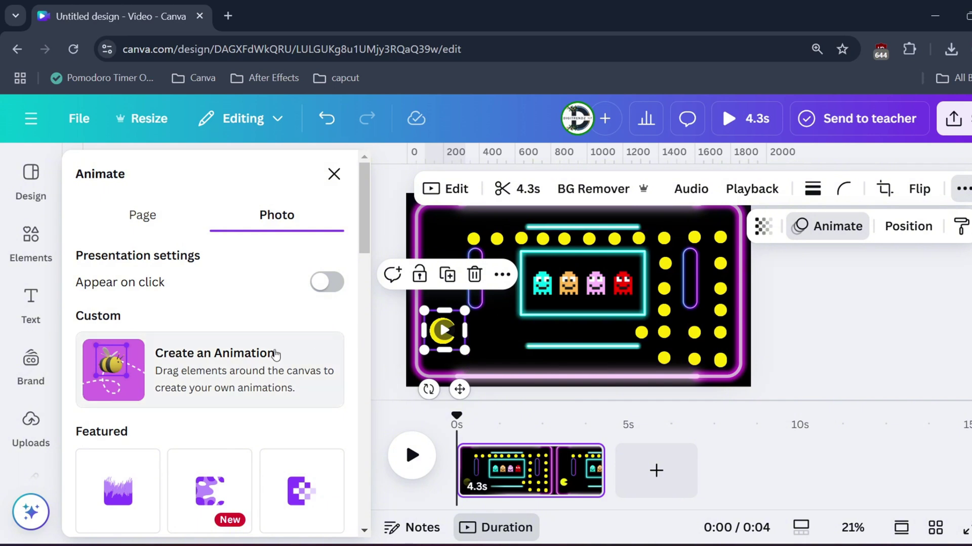
click(199, 347)
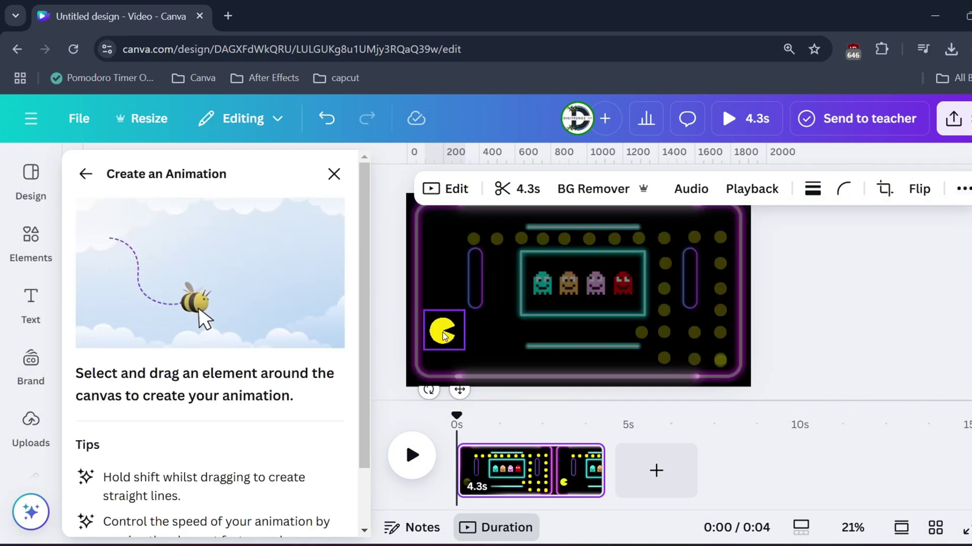
drag(444, 336, 596, 348)
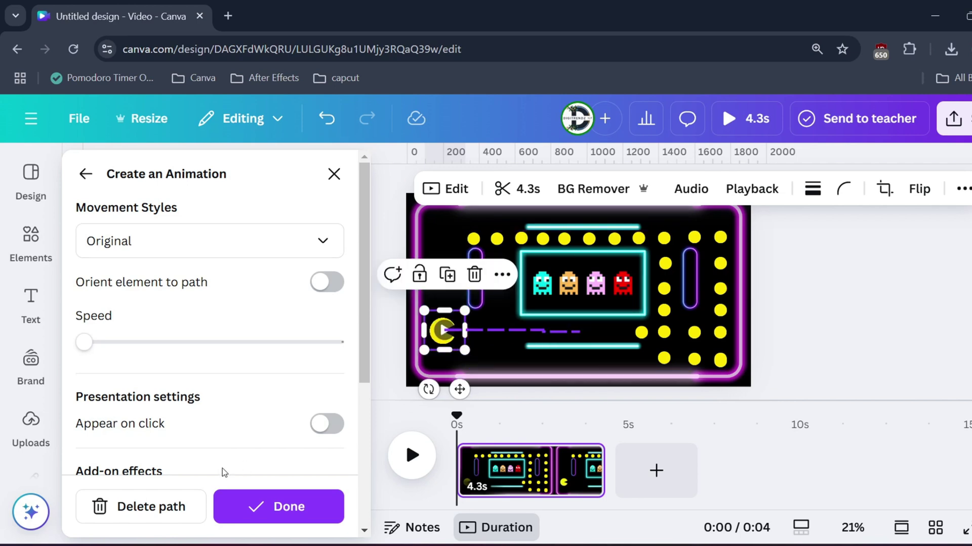
click(151, 241)
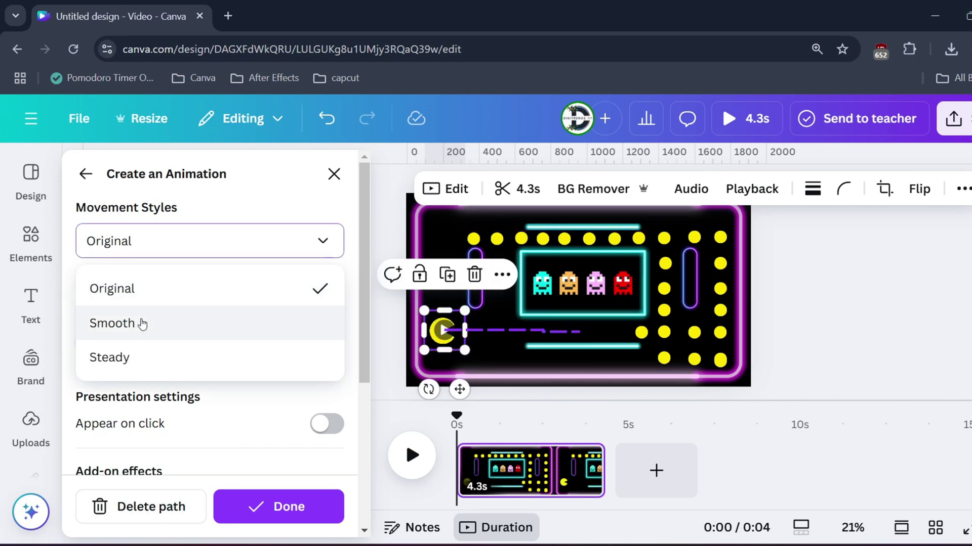
click(142, 323)
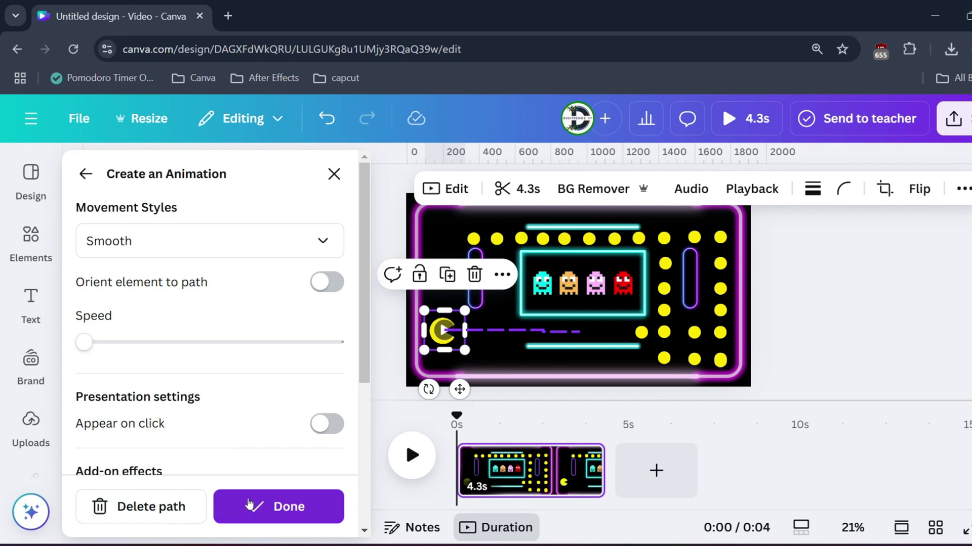
click(248, 505)
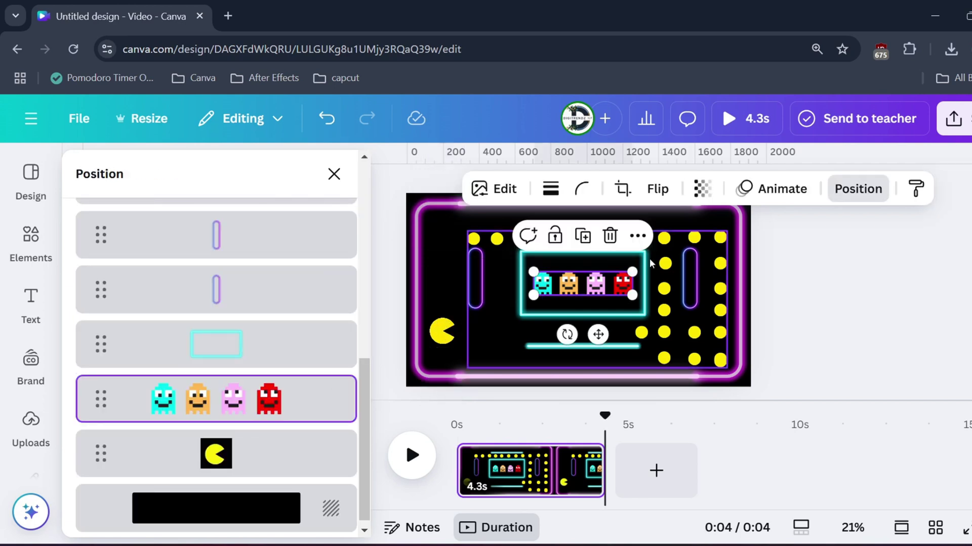
- Apply the Pulse add-on effect to the ghosts at minimum intensity, and slightly shrink and recenter them inside the frame
click(808, 200)
scroll(212, 354, down, 10)
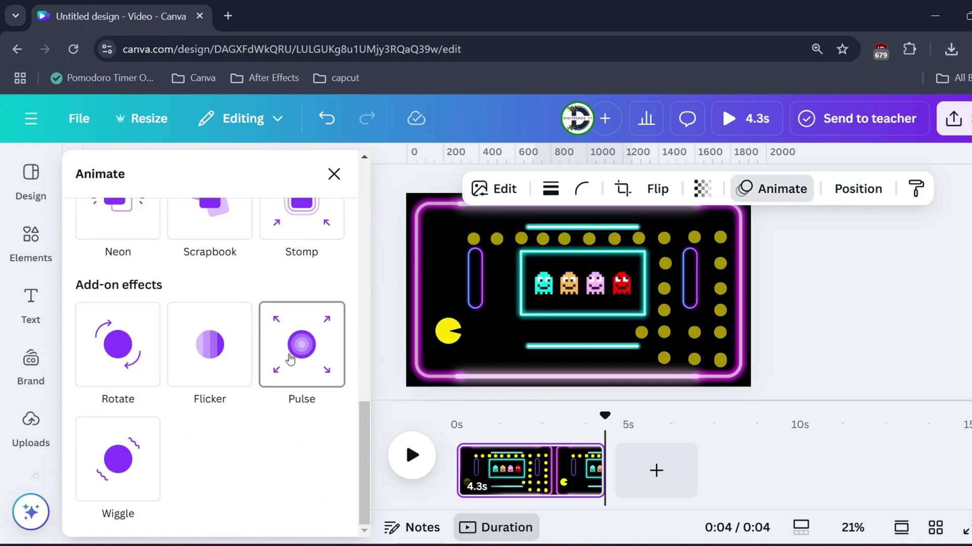
click(278, 365)
scroll(239, 415, down, 2)
drag(209, 395, 83, 397)
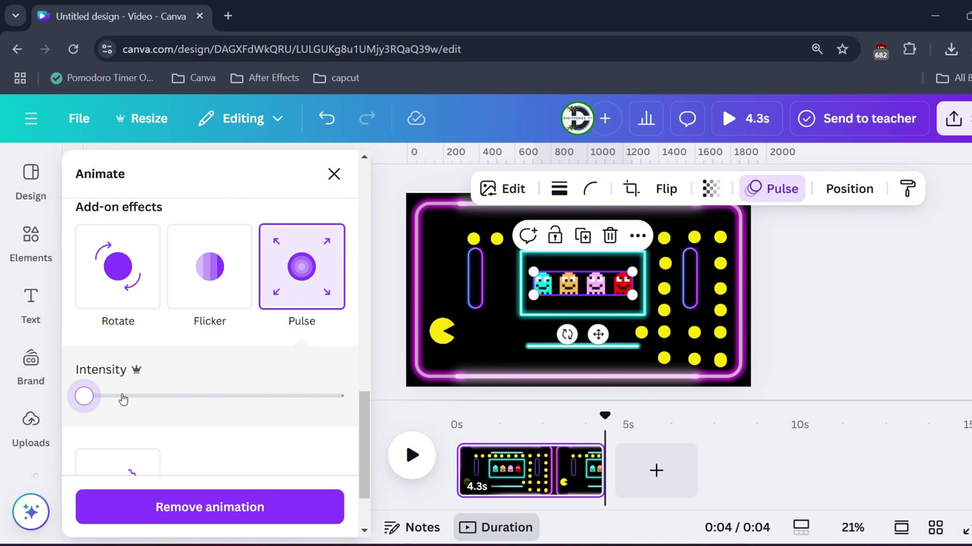
scroll(210, 427, down, 2)
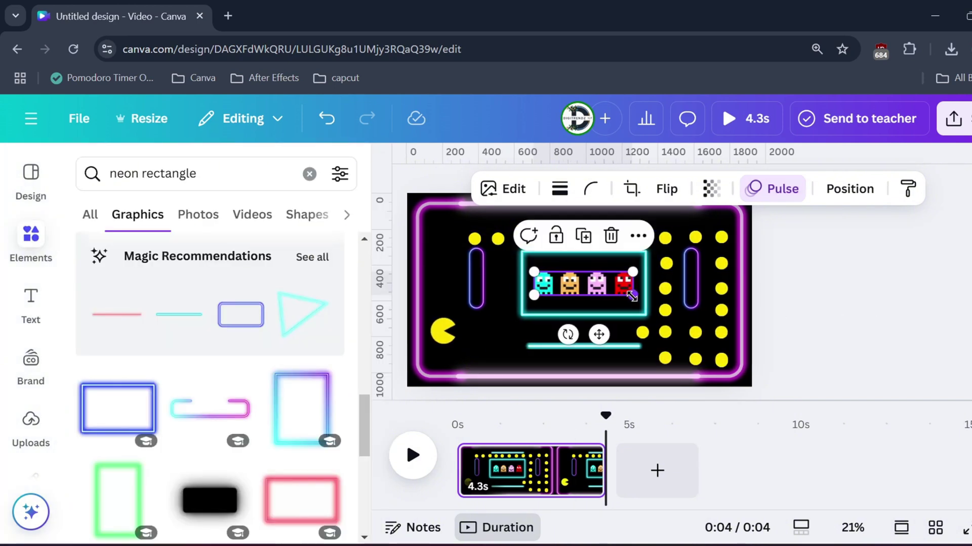
drag(594, 285, 591, 285)
click(844, 318)
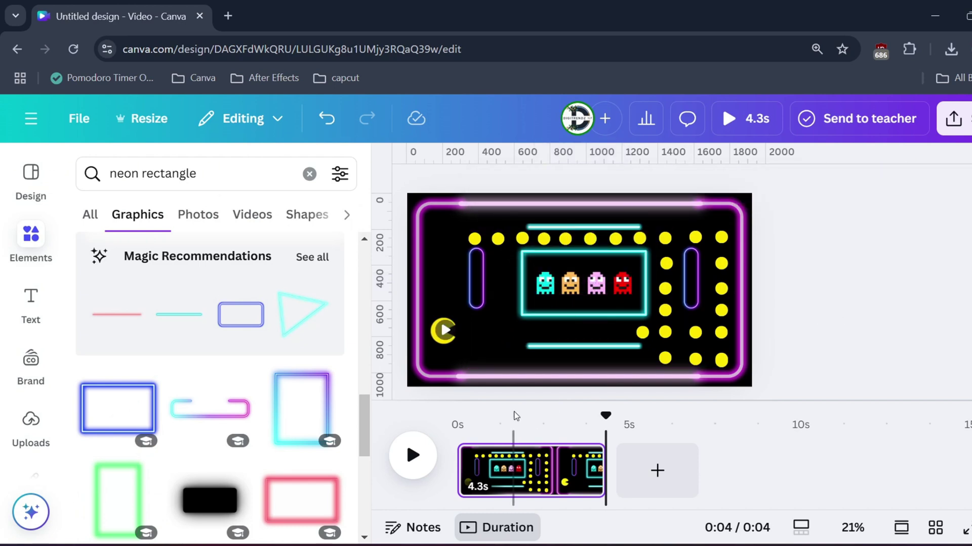
- Preview the animation from the start and duplicate the page
click(458, 424)
key(space)
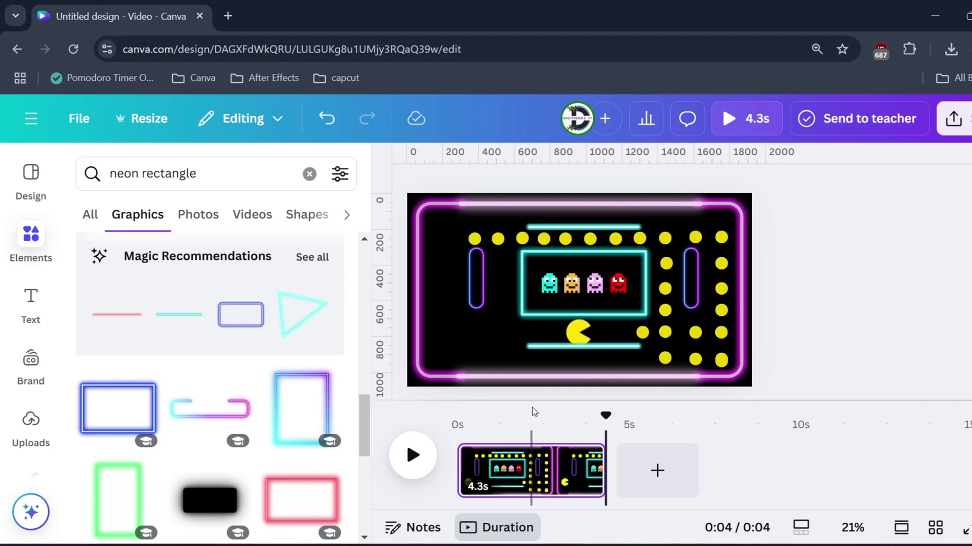
right_click(531, 471)
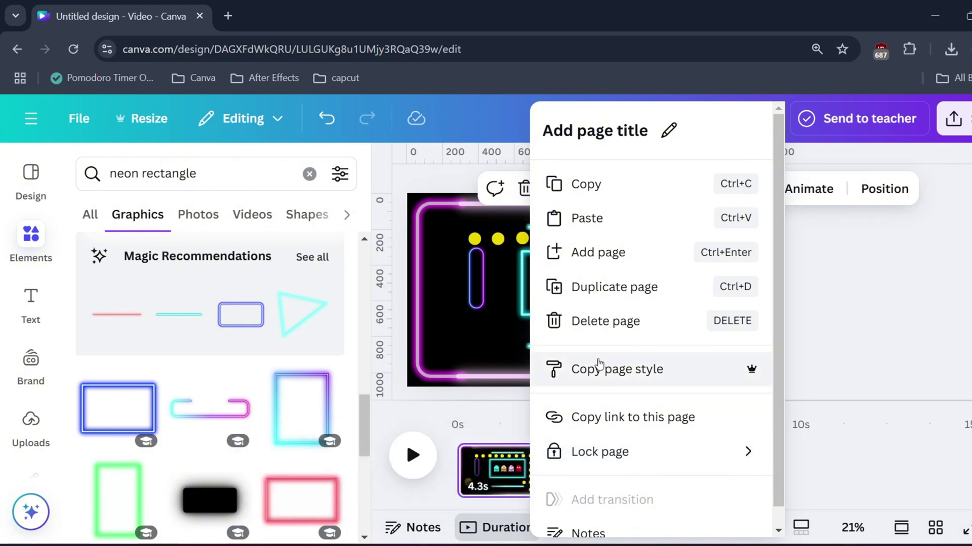
click(610, 288)
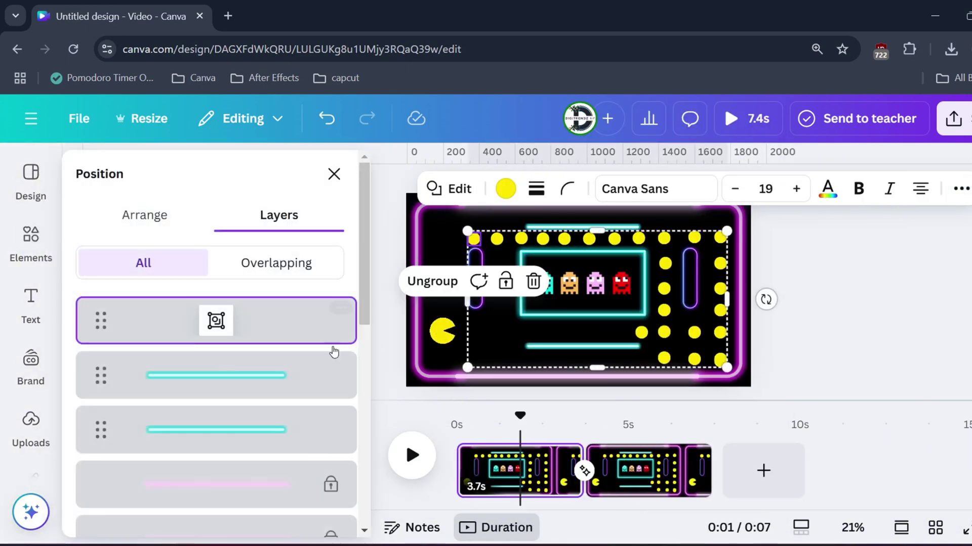
- Hide the grouped dots on the first page by setting their transparency to 0
click(953, 192)
click(764, 228)
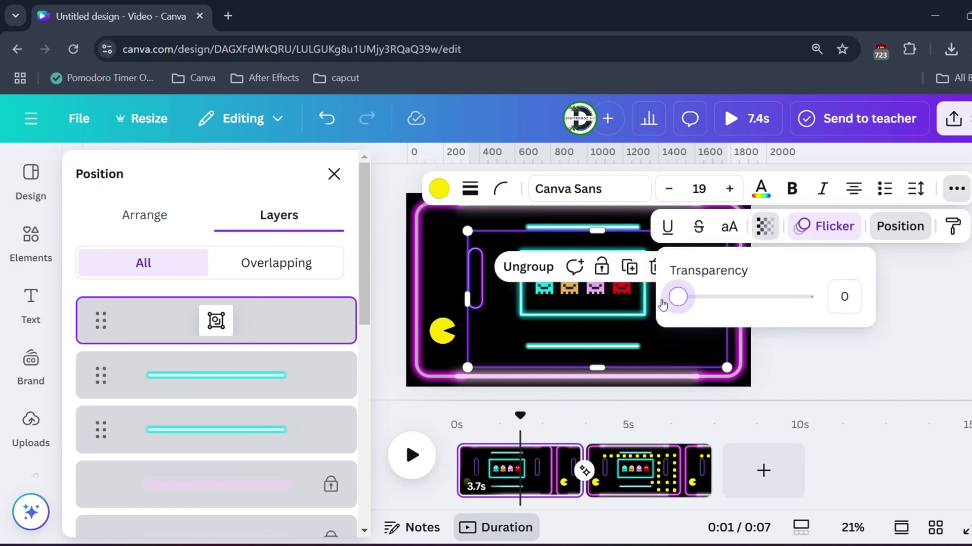
click(792, 350)
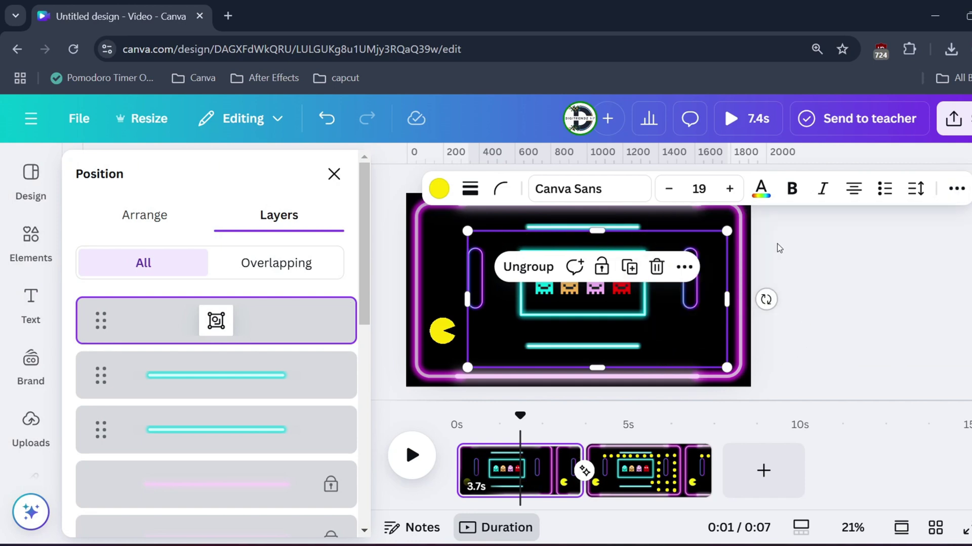
- Move the ghosts up beneath the upper cyan line and set the cyan ghost frame's transparency to 0
scroll(234, 386, down, 5)
click(234, 390)
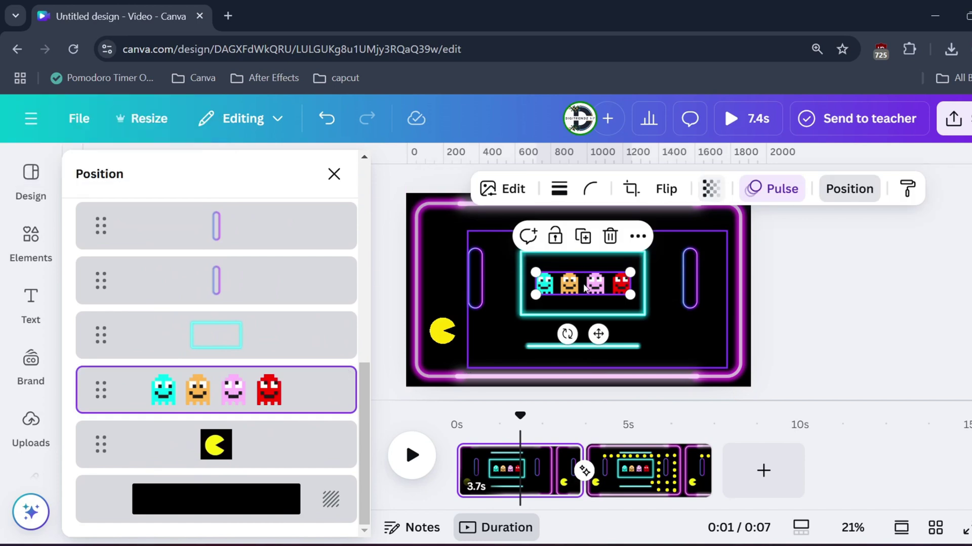
click(330, 354)
click(730, 189)
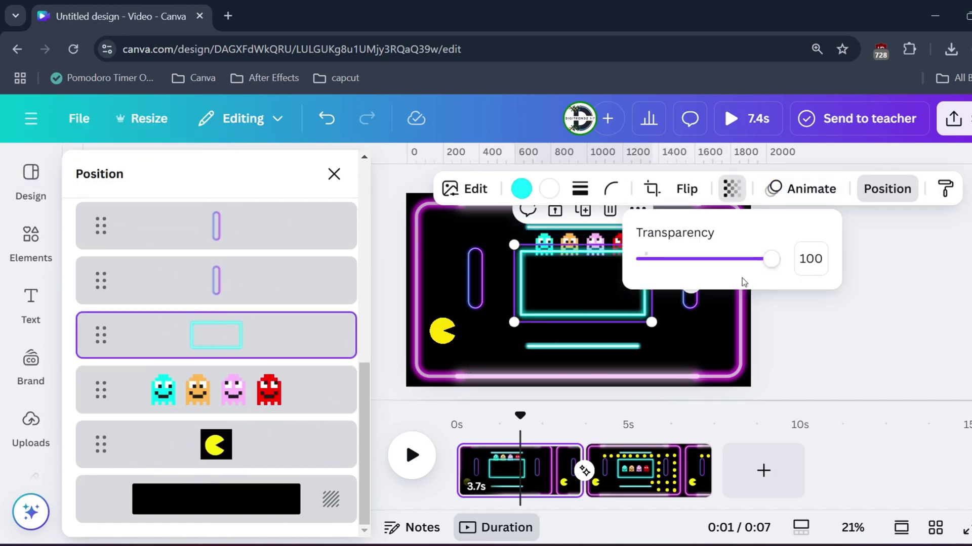
drag(768, 258, 644, 259)
click(843, 327)
key(Escape)
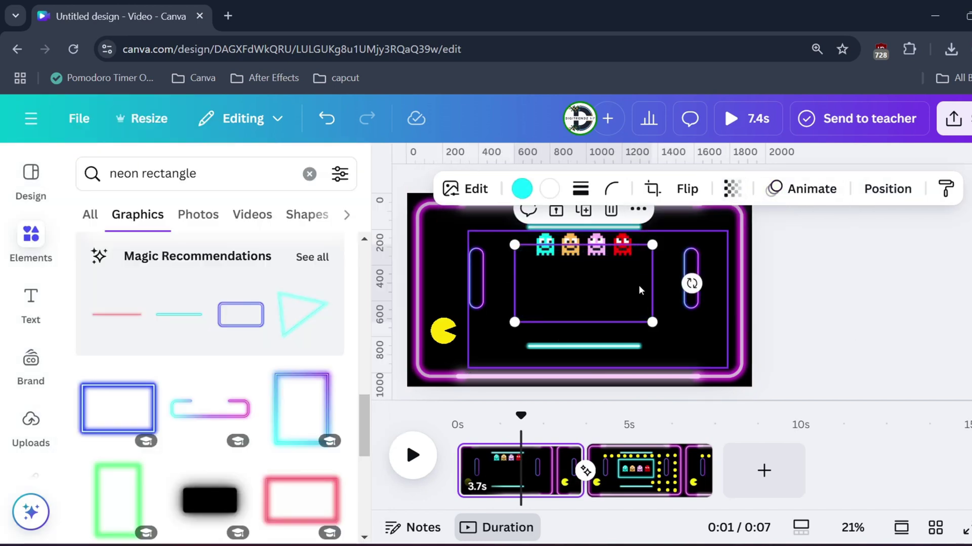
- Add the text "Start" at font size 100 and center it between the ghosts and the lower cyan line
click(160, 175)
click(31, 305)
scroll(217, 321, down, 3)
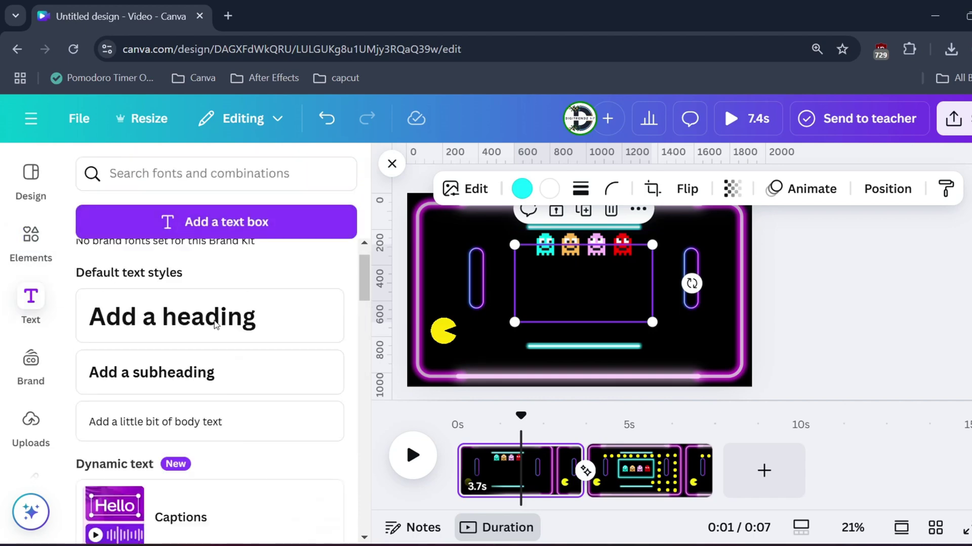
key(t)
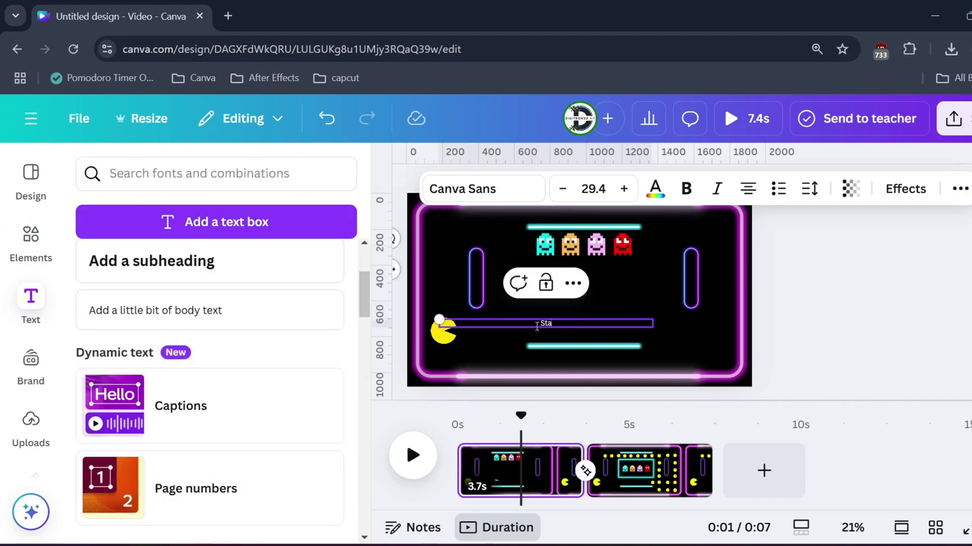
click(593, 189)
text(100)
key(Return)
drag(651, 333, 608, 301)
double_click(579, 296)
- Apply the Arcade Gamer font, found by searching for "game", to the Start text, and open the page's layer list
click(472, 197)
click(163, 256)
text(game)
key(Return)
click(163, 339)
click(757, 327)
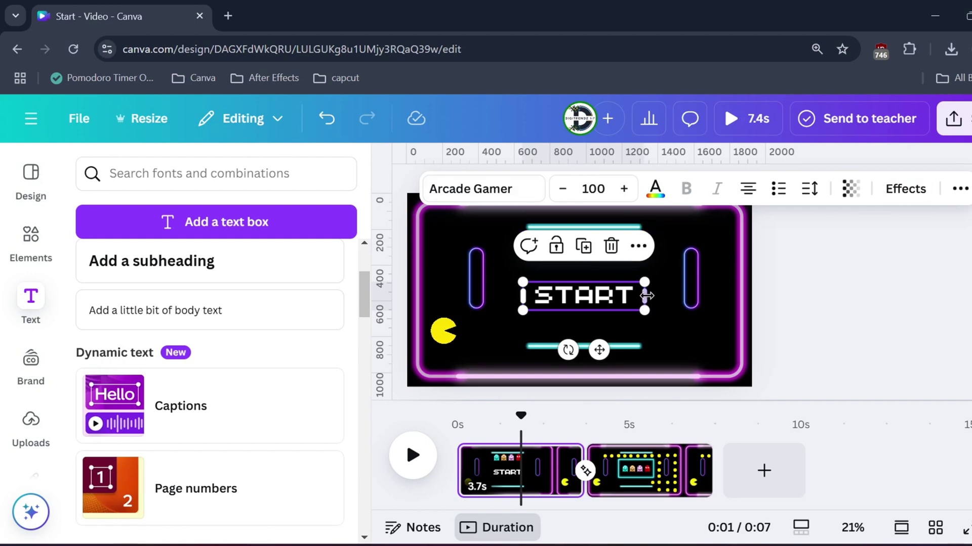
key(alt+1)
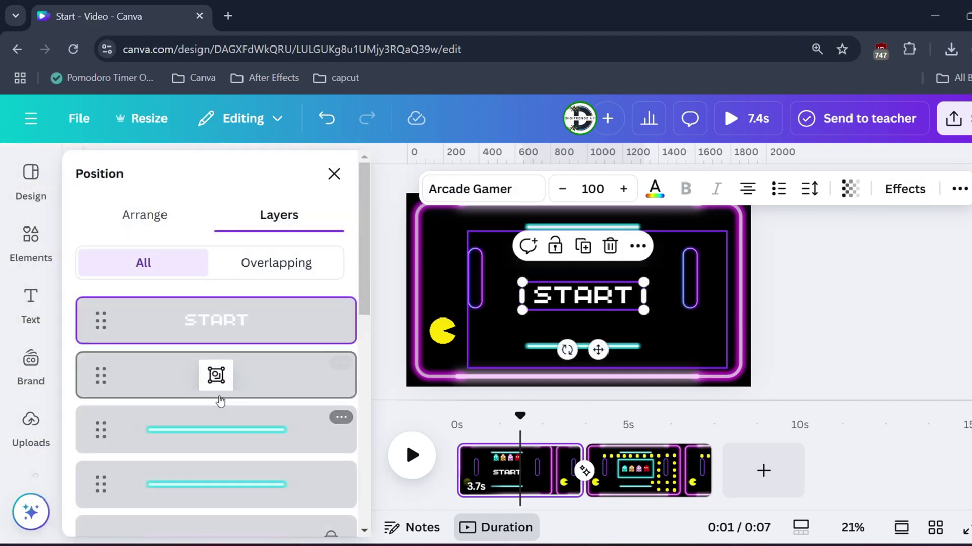
- Restore the opacity of the hidden cyan frame on the first page and shrink it to fit around the START text beneath the ghosts
scroll(219, 399, down, 5)
scroll(218, 399, down, 3)
click(230, 349)
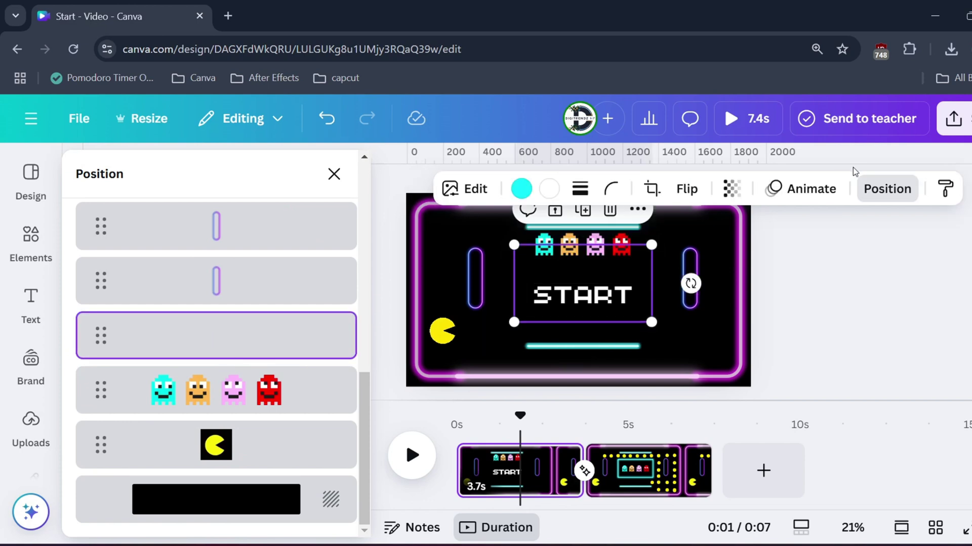
click(731, 189)
drag(646, 259, 781, 260)
click(567, 238)
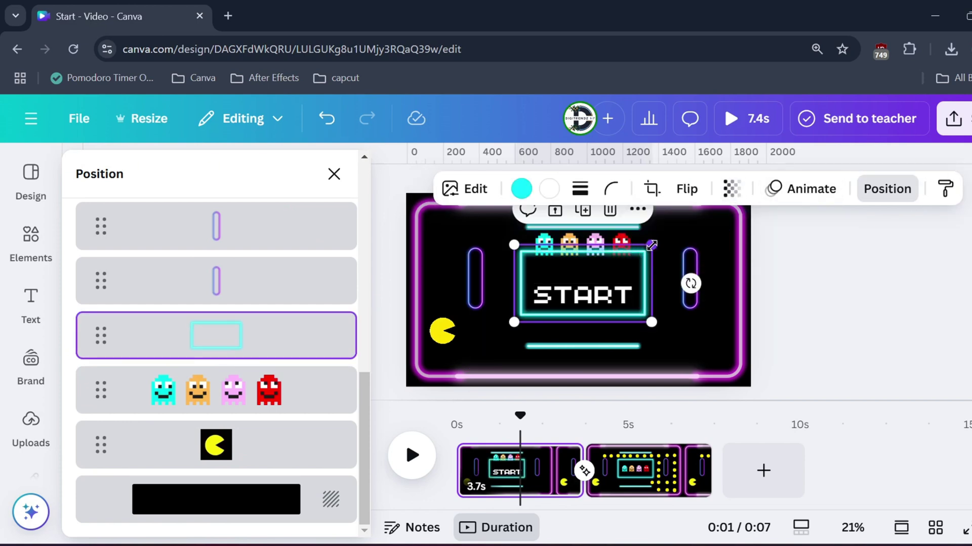
drag(651, 245, 599, 277)
- Apply the Neon animation to the START text
click(599, 292)
click(957, 189)
click(850, 231)
scroll(297, 302, down, 10)
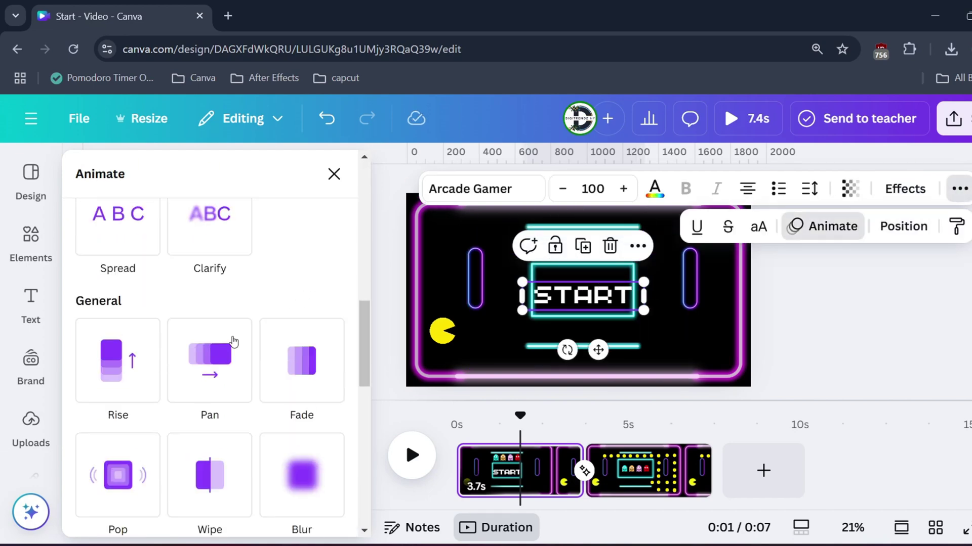
scroll(177, 385, up, 3)
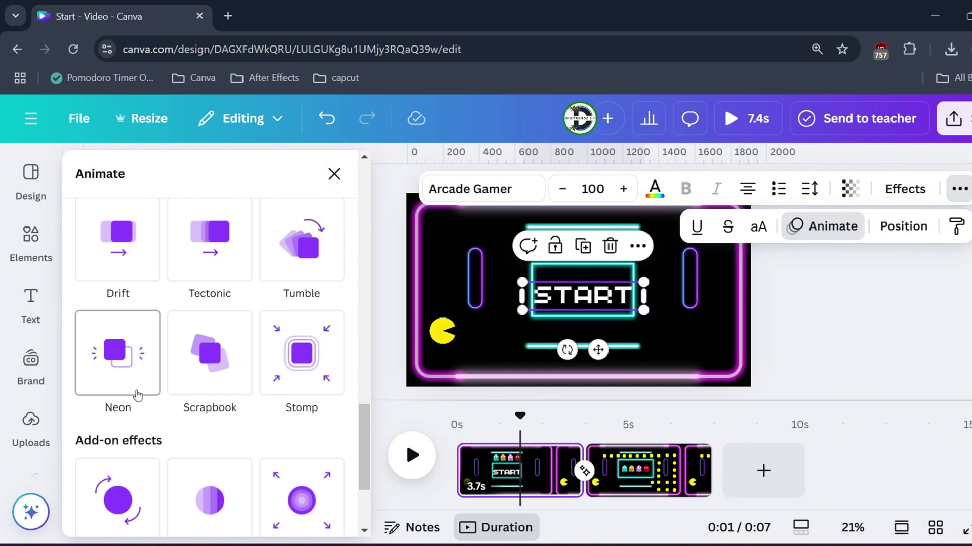
click(136, 394)
click(590, 333)
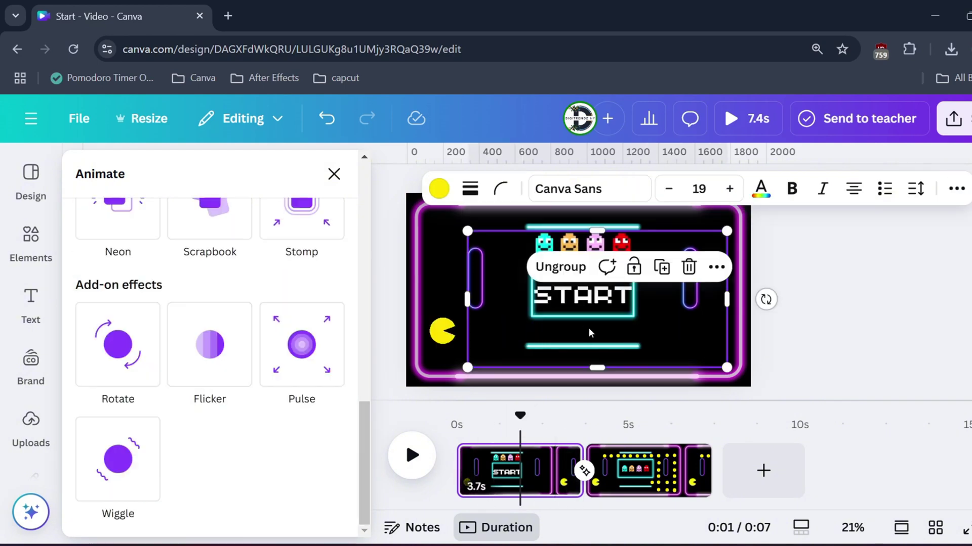
click(450, 333)
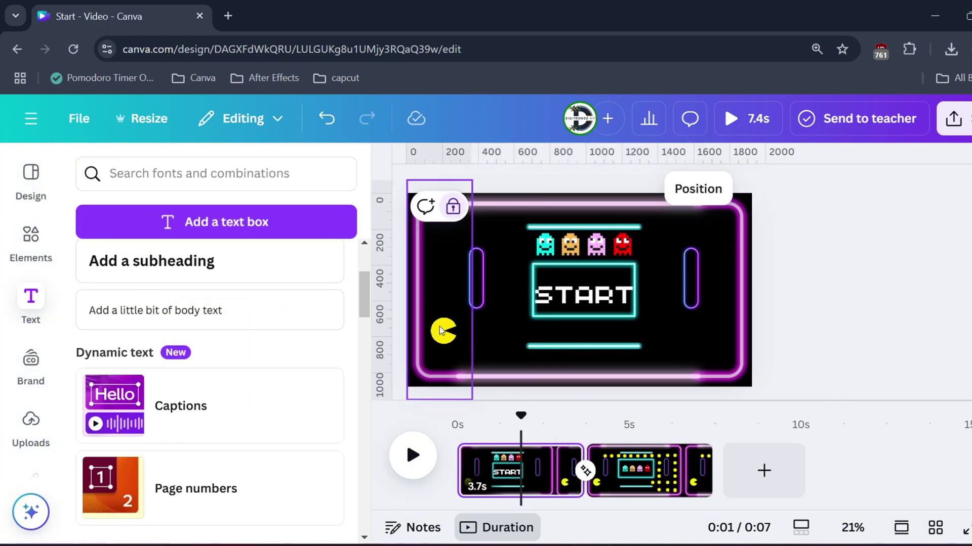
click(511, 344)
click(463, 298)
click(828, 347)
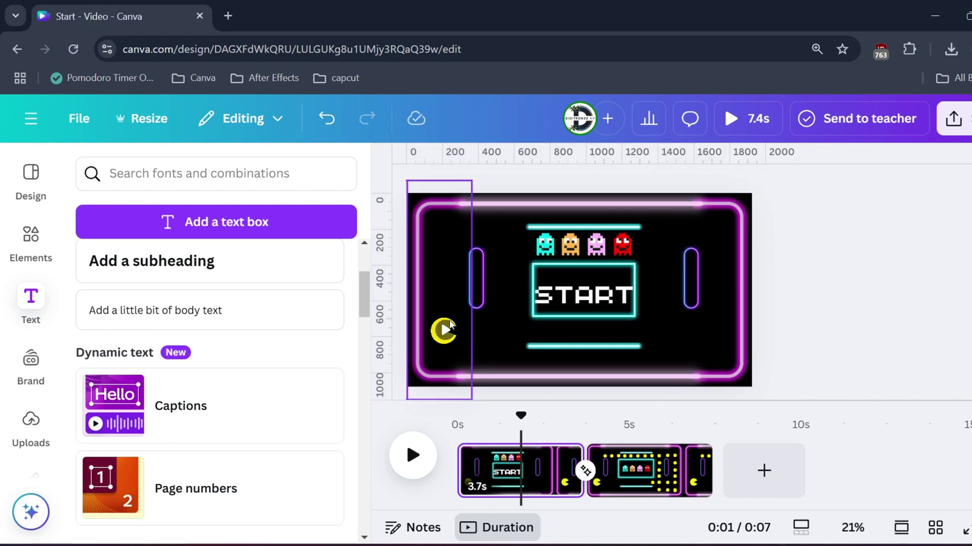
click(303, 313)
click(484, 290)
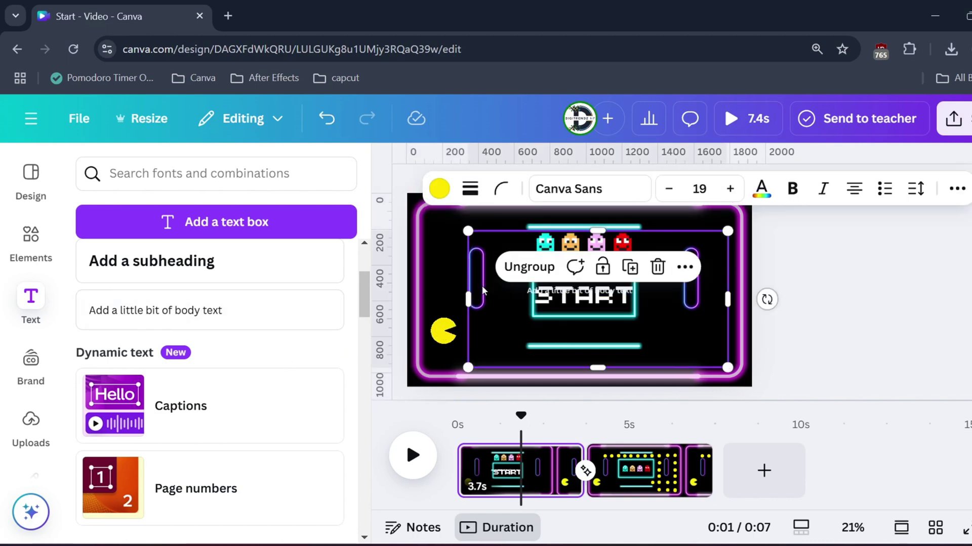
- Delete Pac-Man's custom movement path on the first page
key(alt+1)
scroll(217, 329, down, 5)
click(304, 440)
click(961, 189)
click(831, 226)
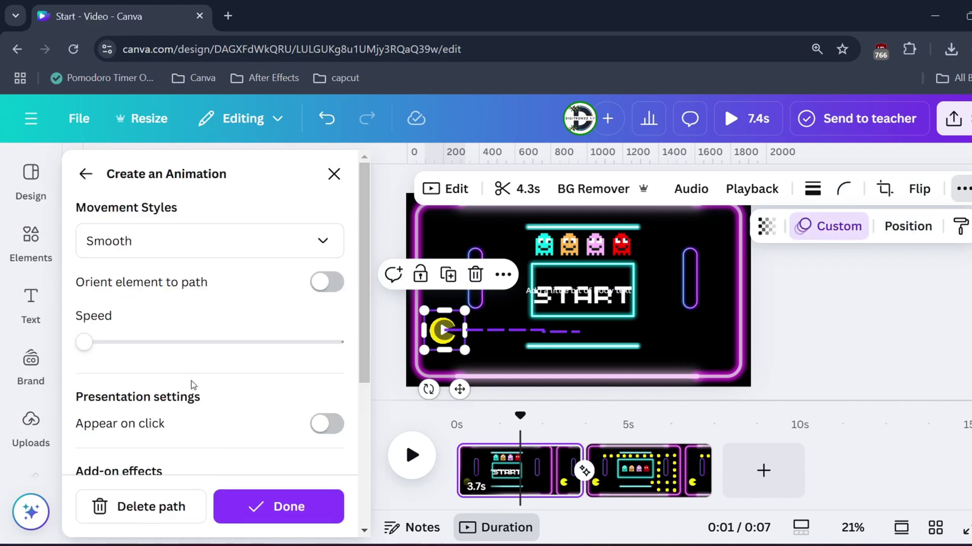
scroll(192, 385, down, 4)
click(124, 510)
scroll(309, 274, up, 2)
key(Escape)
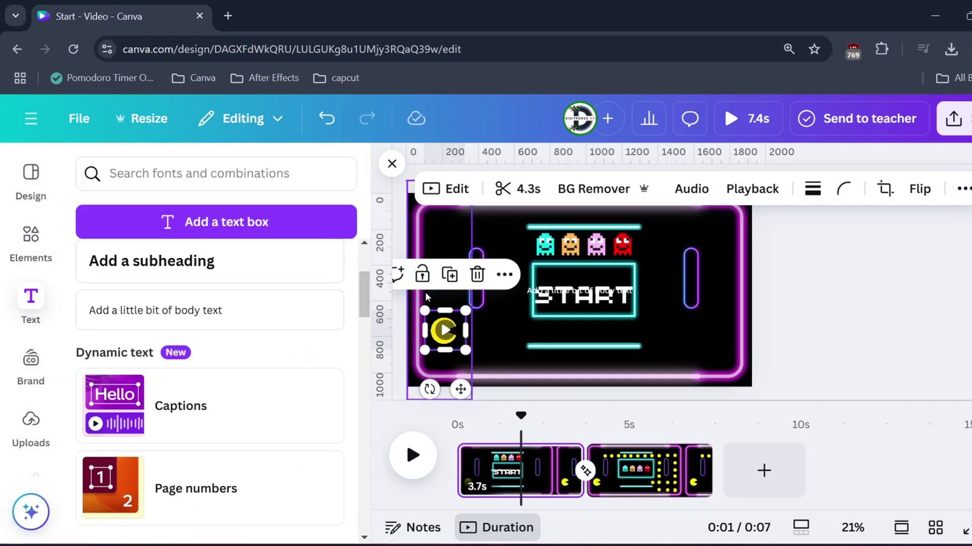
- Delete the stray body text overlapping START and nudge the START text slightly up inside the cyan frame
click(591, 298)
key(Delete)
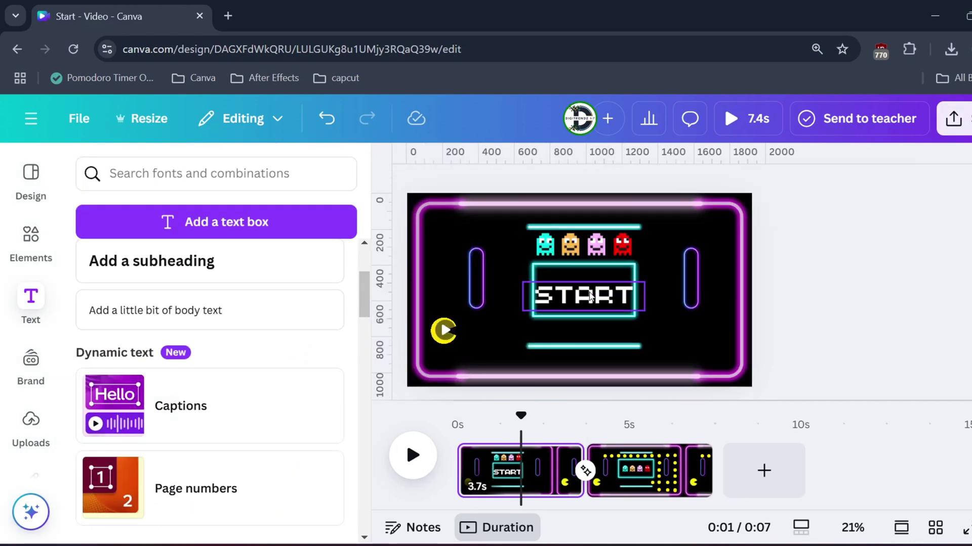
click(597, 298)
- Check the Match & Move transition between the two pages and play back the video
click(588, 472)
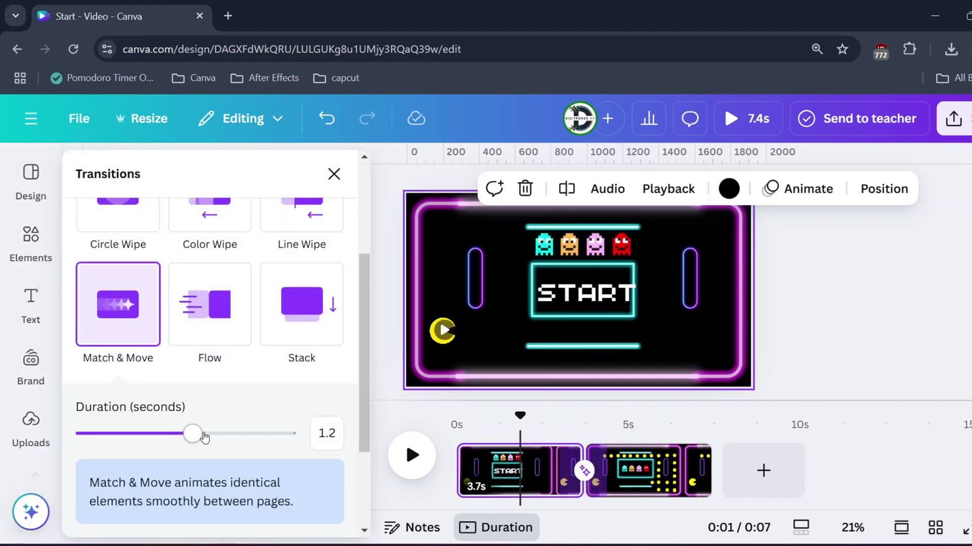
key(space)
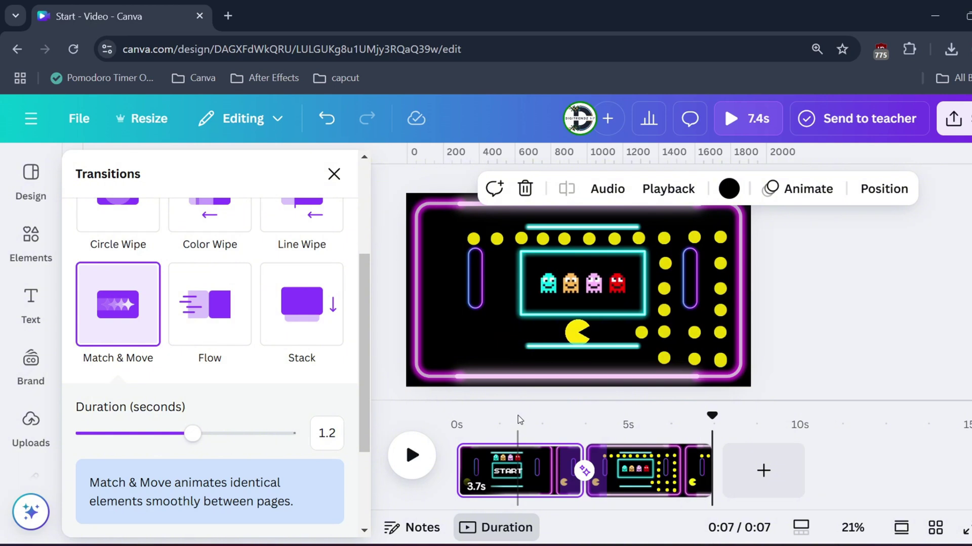
drag(563, 423, 476, 422)
click(493, 423)
click(582, 293)
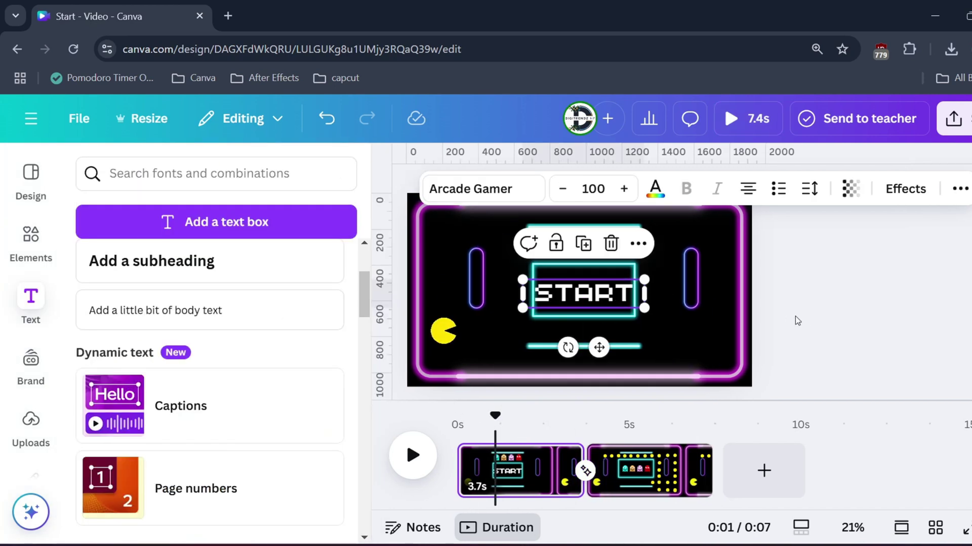
click(809, 328)
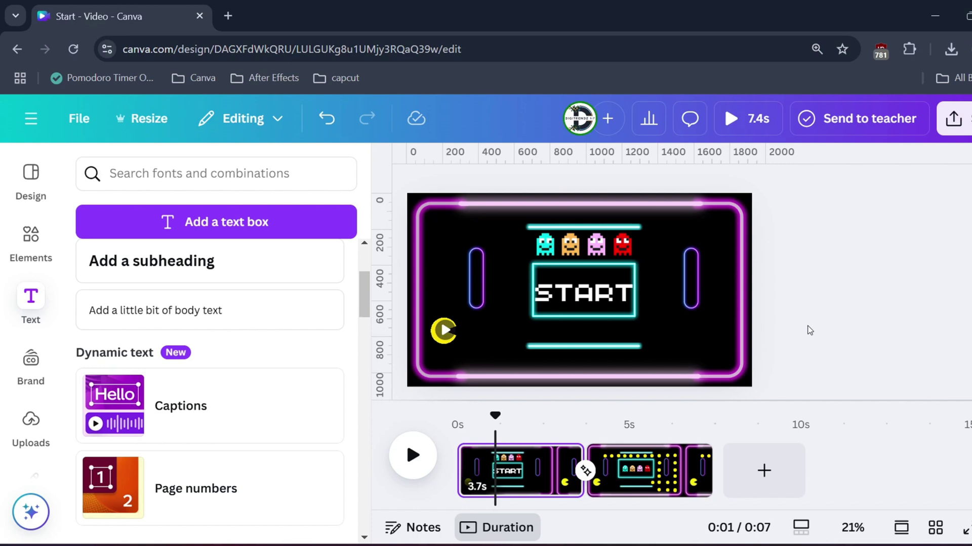
- Duplicate the START text, place the copy just below the cyan frame, and change its wording to "PACMAN"
click(595, 295)
key(ctrl+d)
drag(599, 296, 596, 330)
double_click(586, 319)
text(PACMAN)
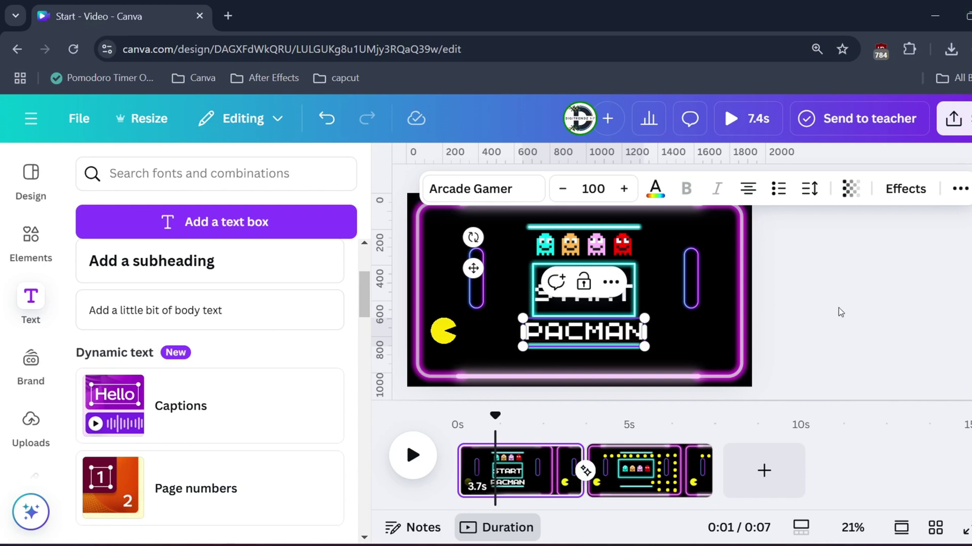
click(841, 313)
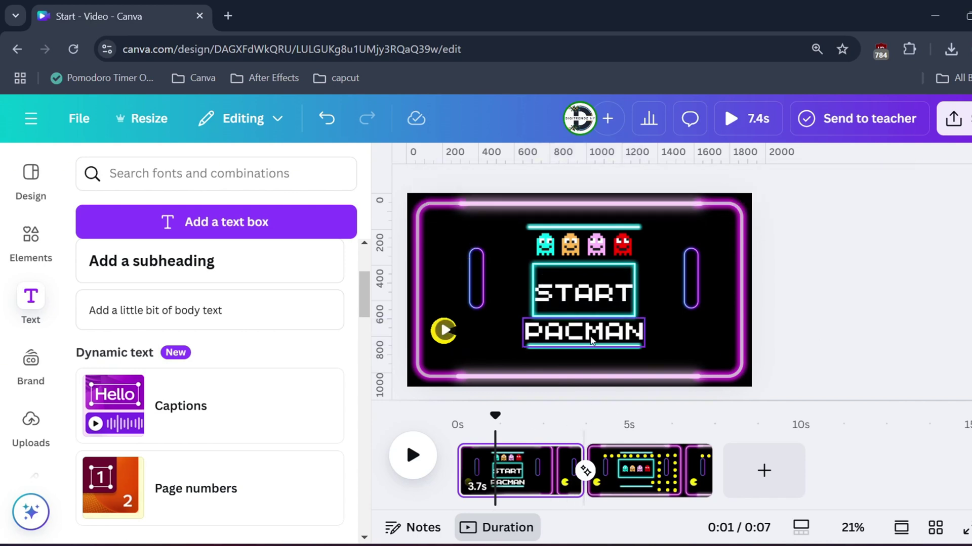
- Swap the two texts so START sits below the frame, and reduce PACMAN to font size 68.4 centered inside the frame
click(523, 320)
drag(524, 320, 541, 324)
drag(600, 334, 637, 360)
drag(602, 330, 607, 297)
drag(627, 354, 590, 334)
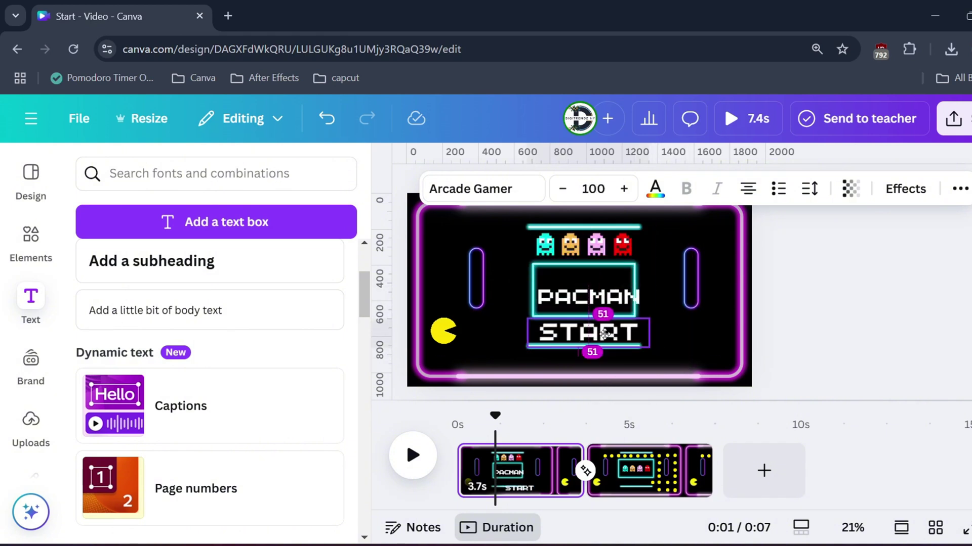
drag(538, 284, 556, 289)
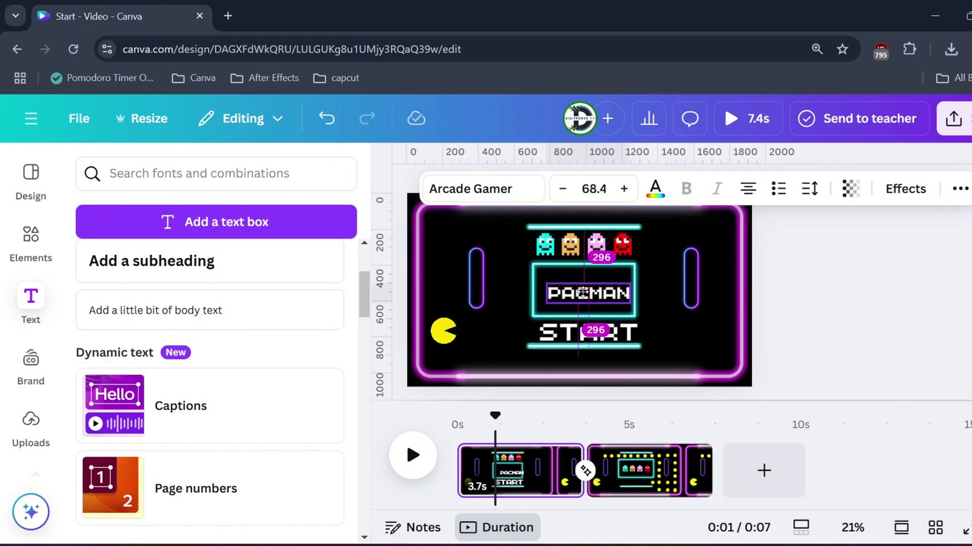
- Scale the START text to about font size 96.9 and center it between the frame and the lower cyan line
click(537, 332)
drag(587, 335, 582, 332)
drag(522, 317, 526, 317)
drag(581, 330, 582, 330)
- Shorten the first page to 2.0 seconds and play the video from the beginning
drag(490, 418, 441, 421)
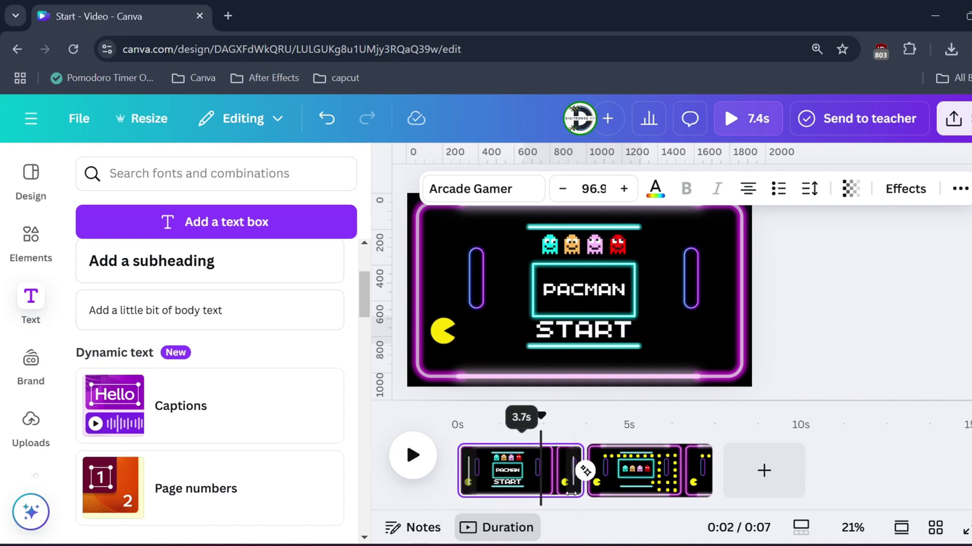
drag(571, 493, 528, 493)
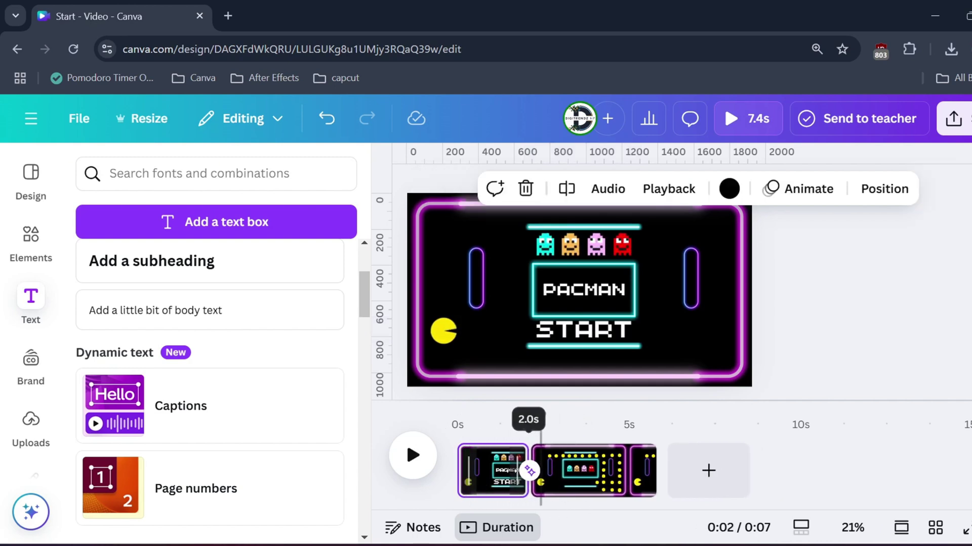
click(449, 422)
key(space)
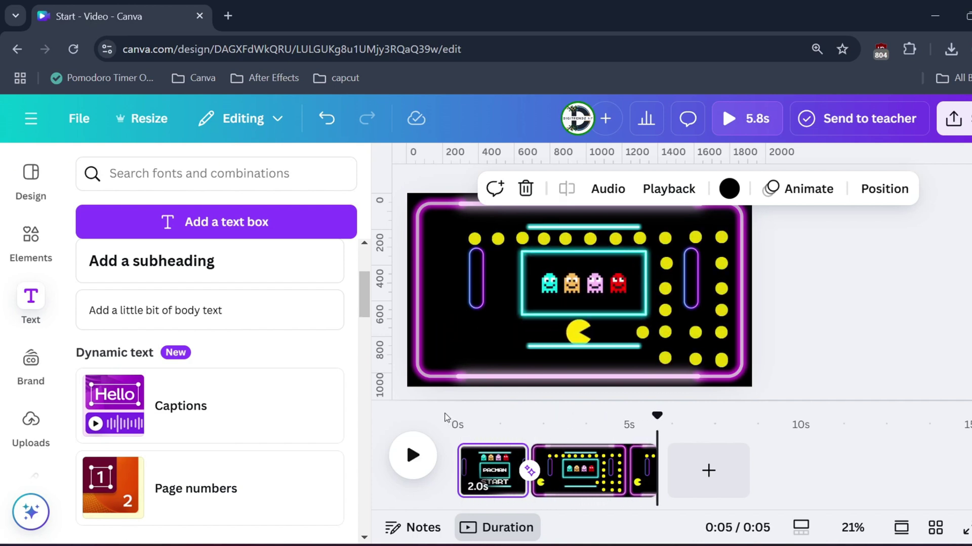
- Download the finished design as an MP4 video
click(953, 118)
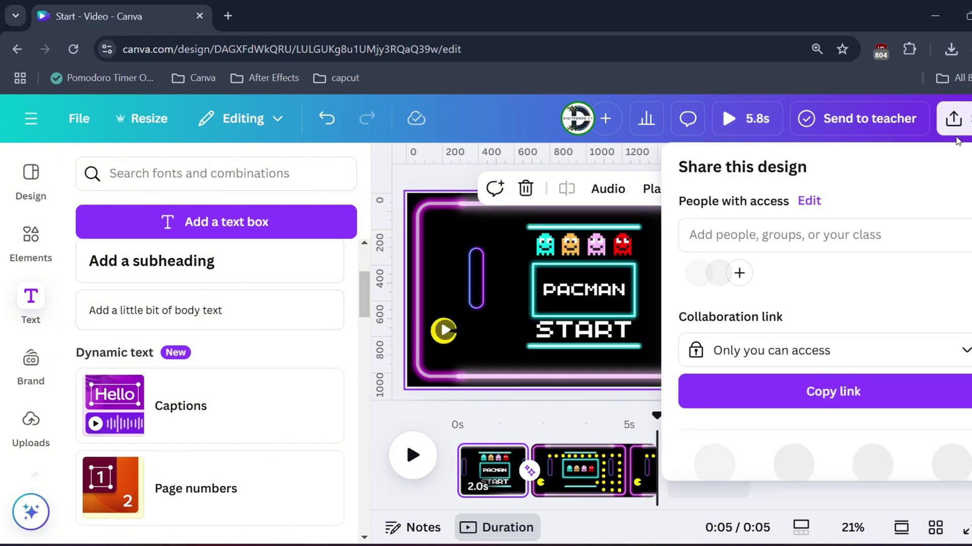
scroll(718, 362, down, 2)
click(717, 385)
click(785, 457)
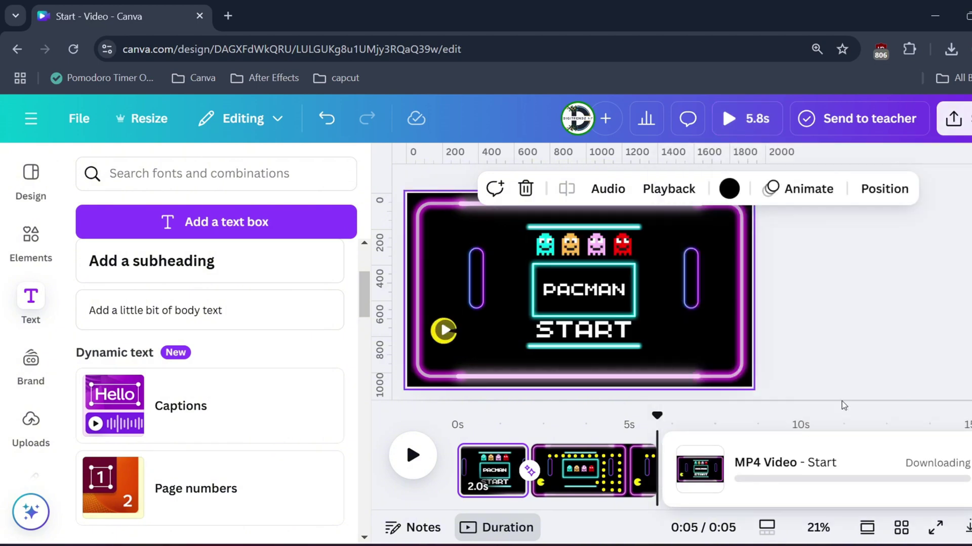